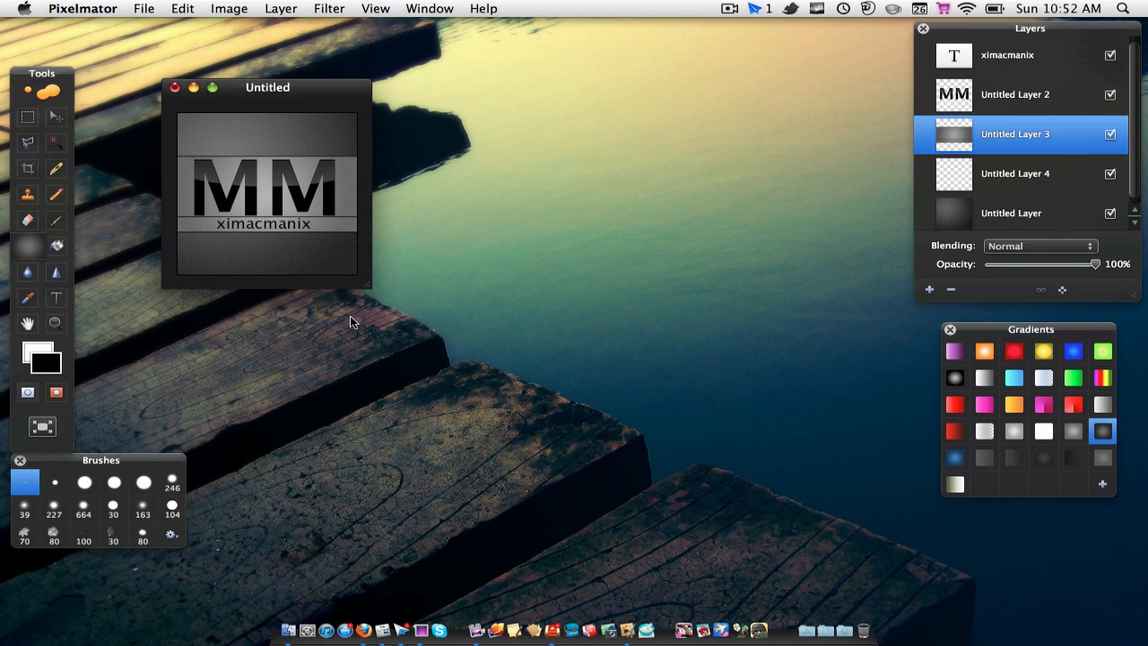
# Step: Create a new 200 by 200 pixel image at 72 pixels/inch and place its window beside the finished logo
pyautogui.click(149, 7)
pyautogui.click(152, 27)
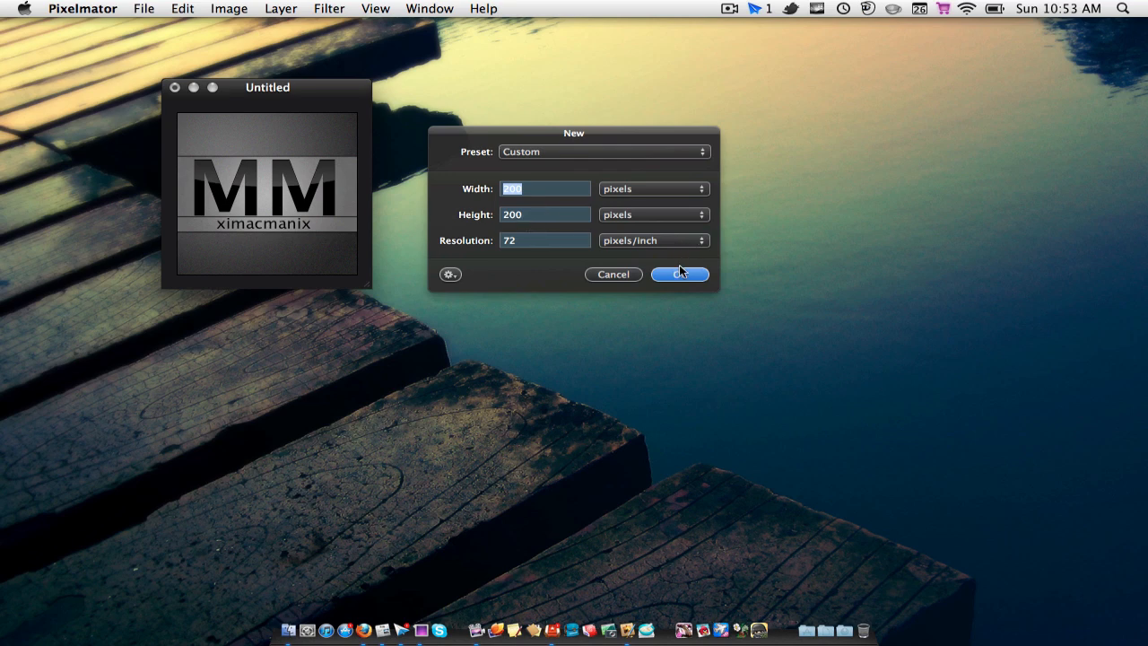
pyautogui.press('Return')
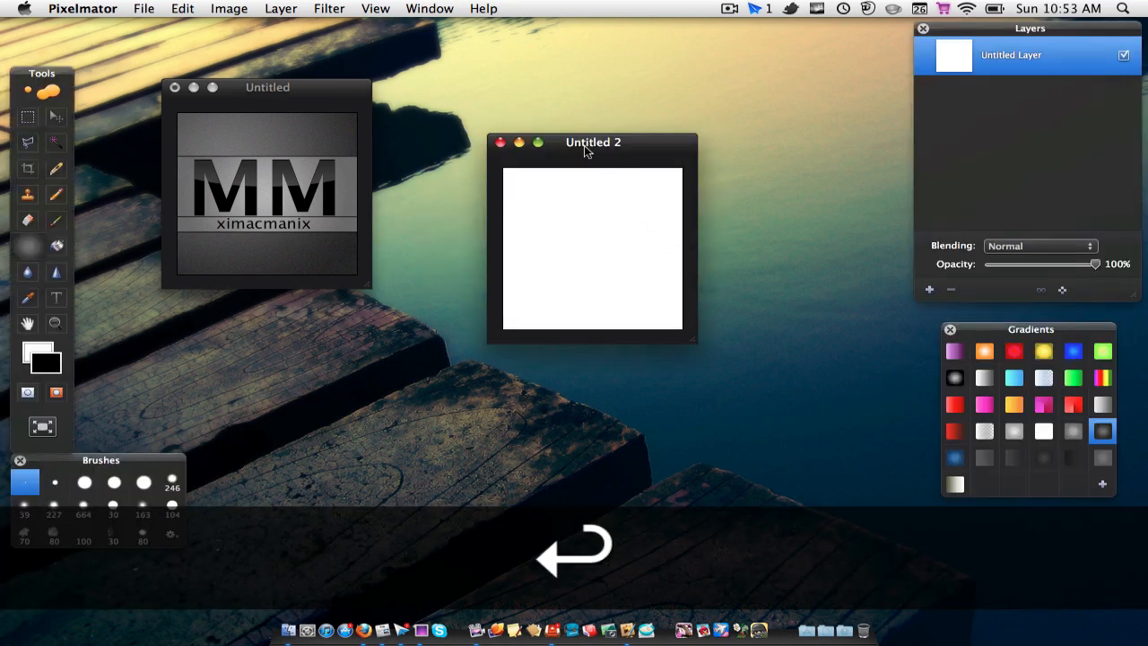
pyautogui.moveTo(583, 151); pyautogui.dragTo(532, 161)
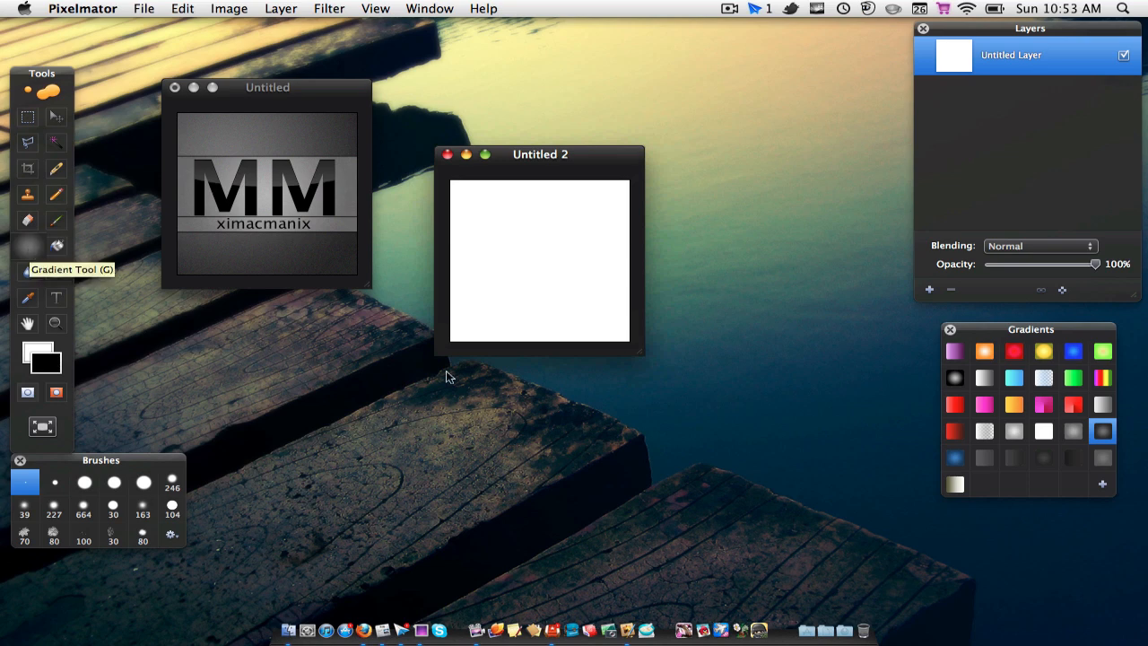
# Step: Fill the canvas with a radial gradient from #626262 to #1c1c1c, running diagonally from the upper-left area to the lower-right corner
pyautogui.press('g')
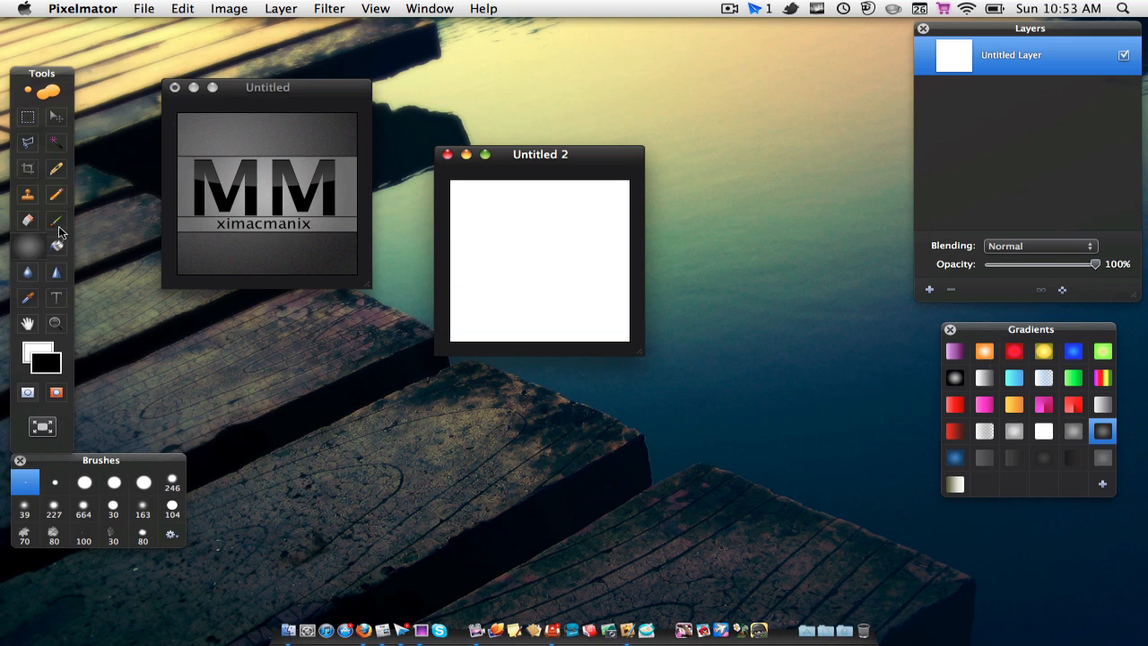
pyautogui.click(26, 253)
pyautogui.doubleClick(1109, 438)
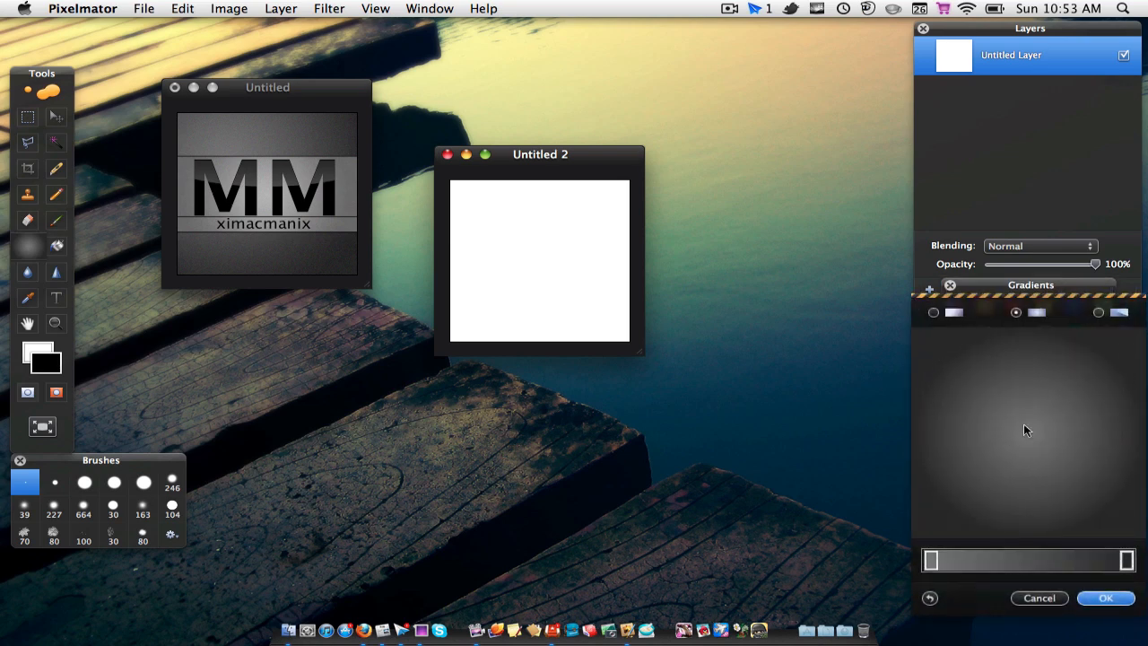
pyautogui.doubleClick(930, 560)
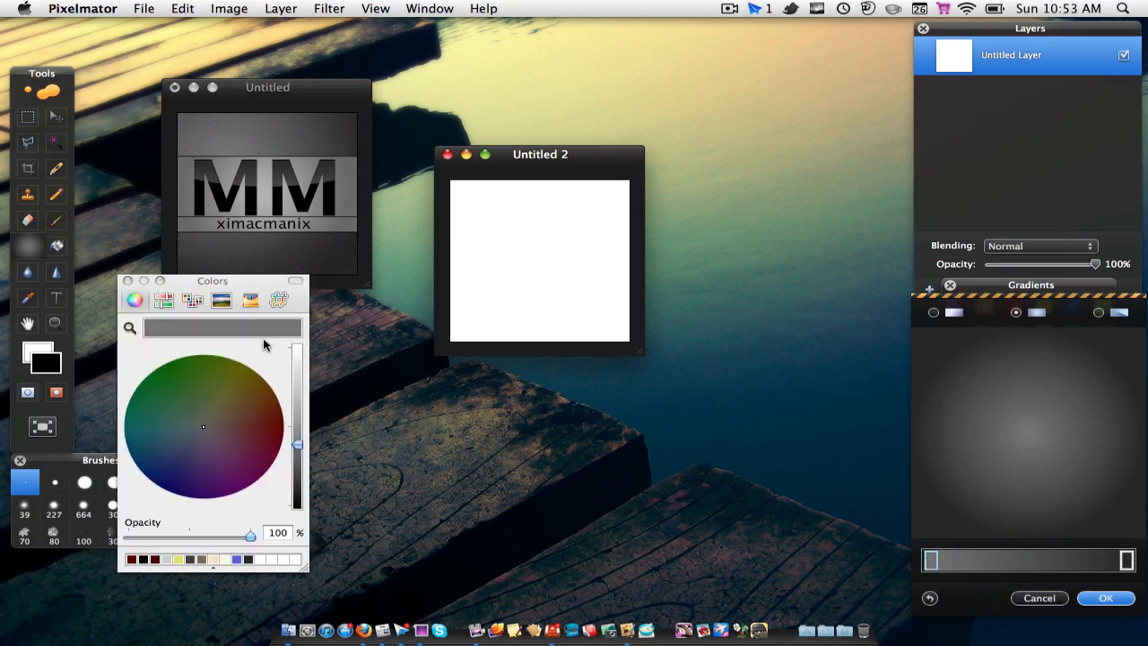
pyautogui.click(280, 299)
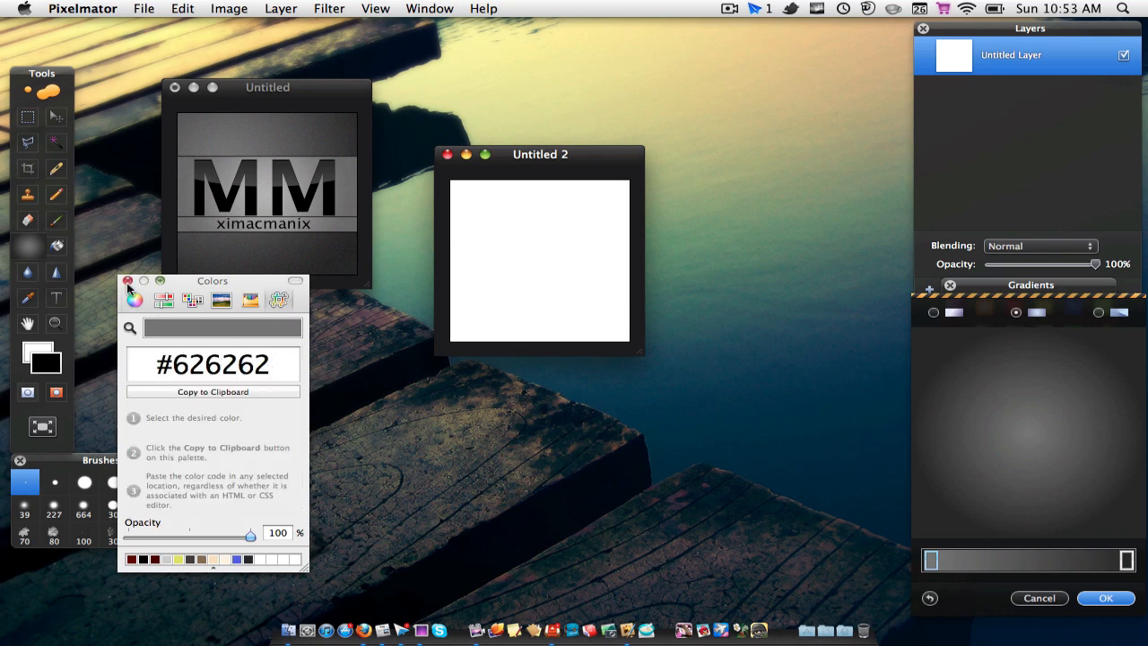
pyautogui.click(1127, 558)
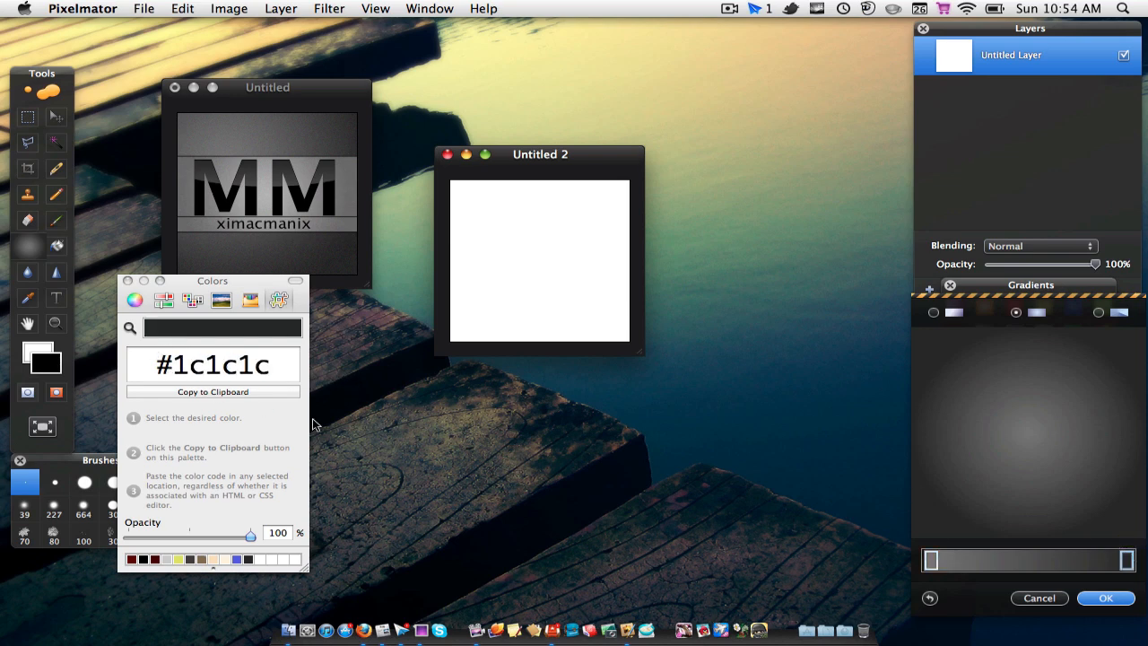
pyautogui.click(127, 281)
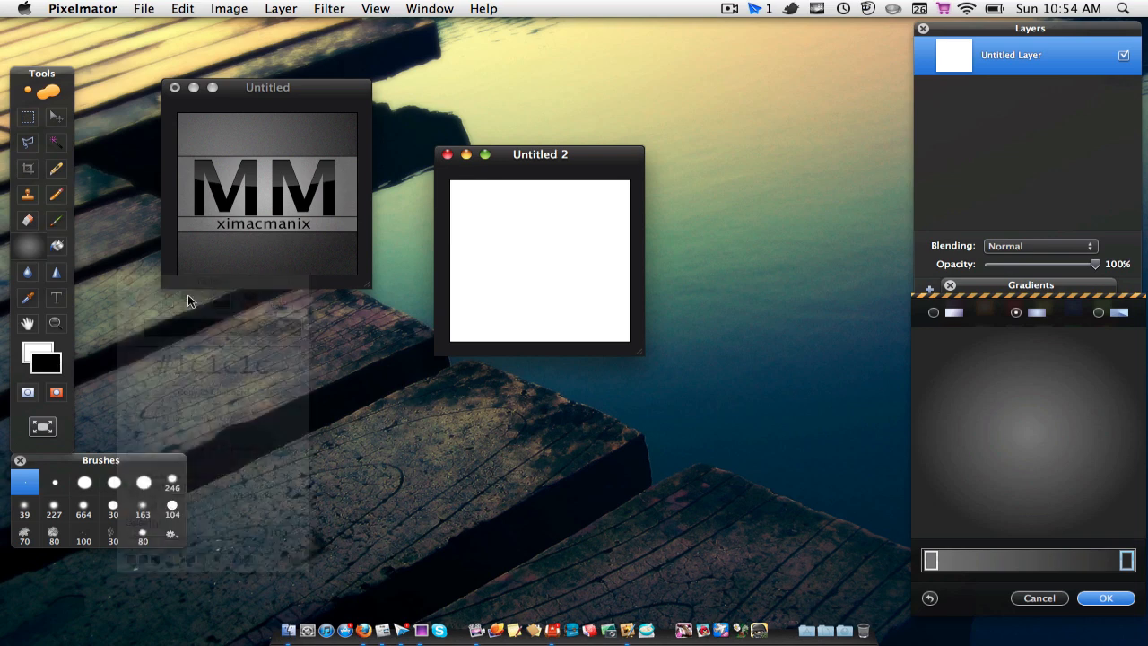
pyautogui.click(1109, 598)
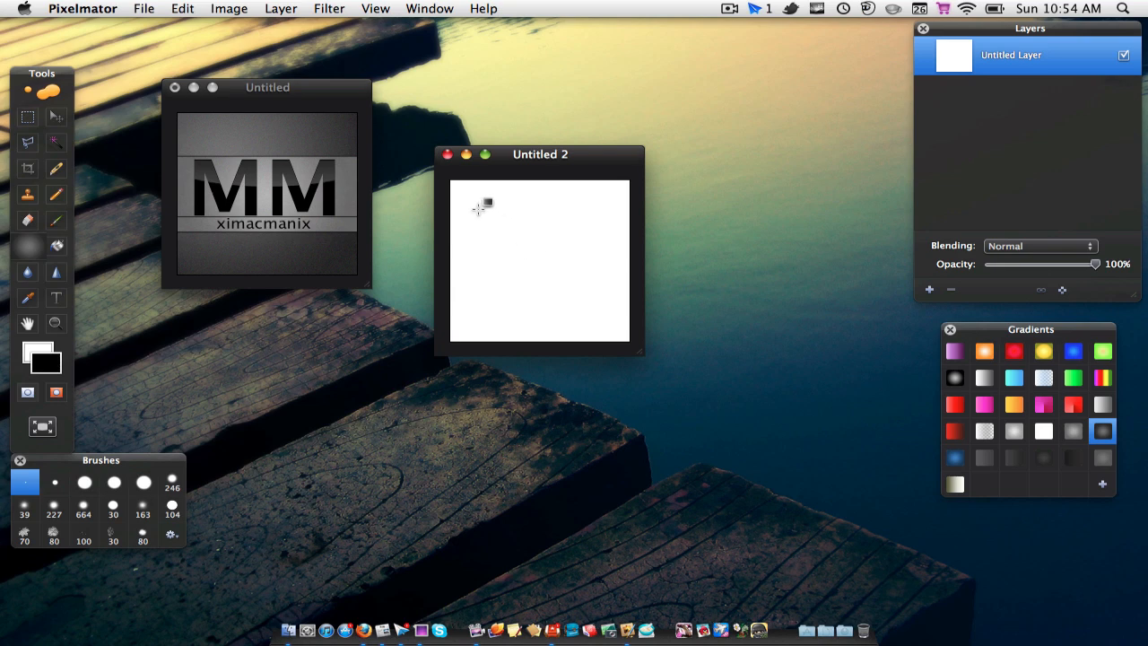
pyautogui.moveTo(478, 205); pyautogui.dragTo(593, 324)
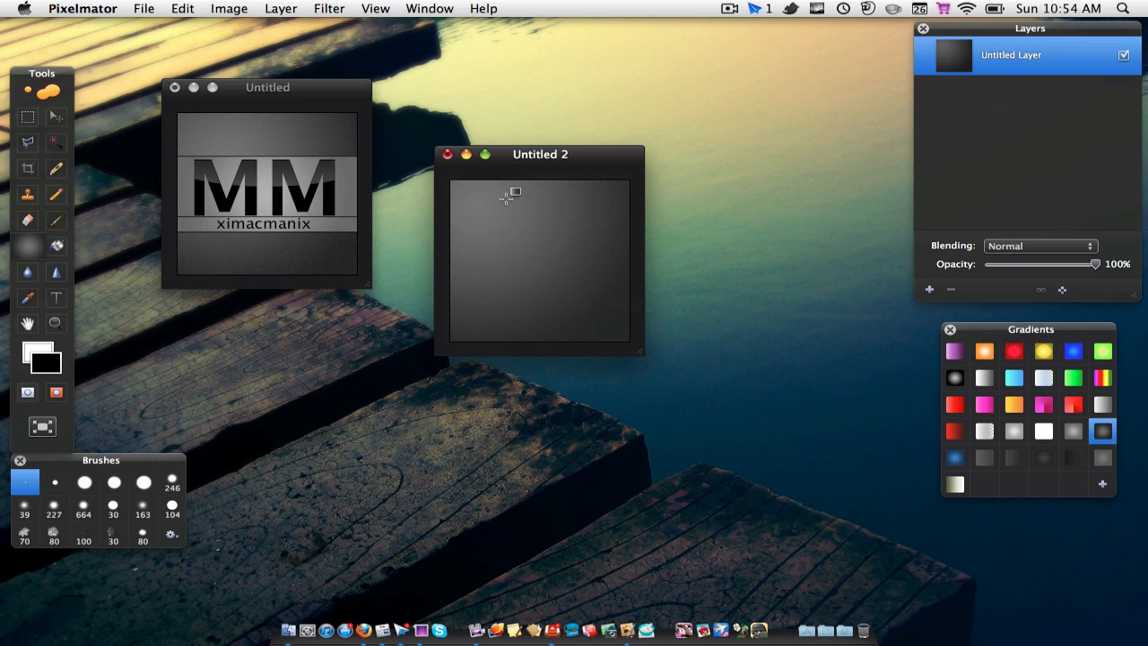
# Step: Apply a monochrome Noise filter with amount 1 to the dark gradient background
pyautogui.click(337, 8)
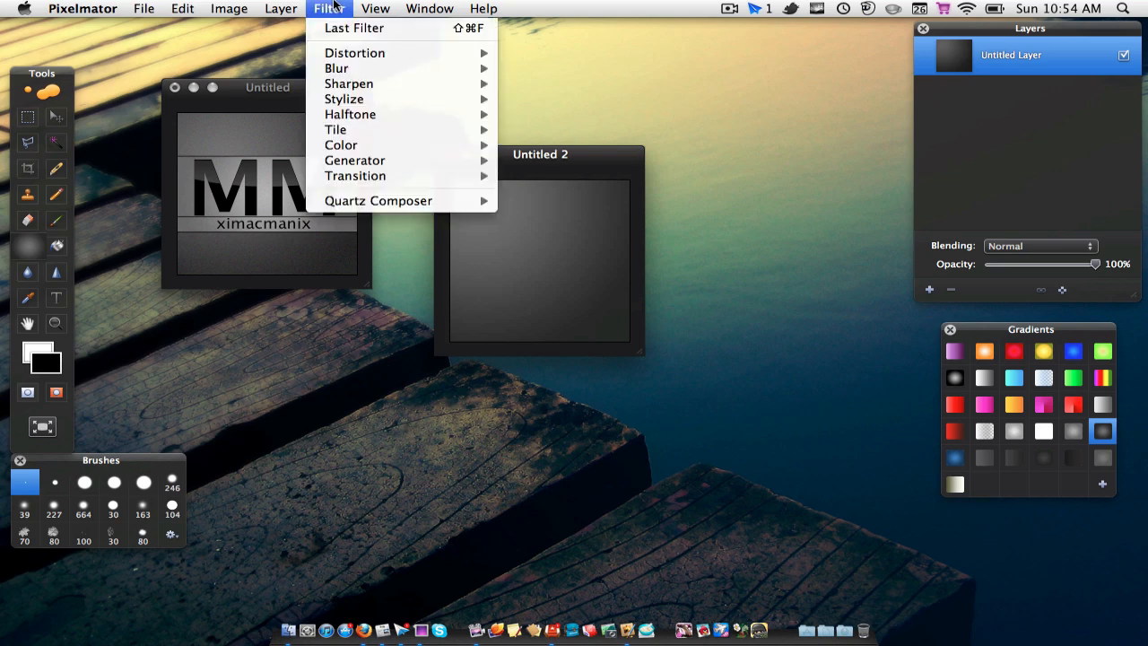
pyautogui.moveTo(343, 107)
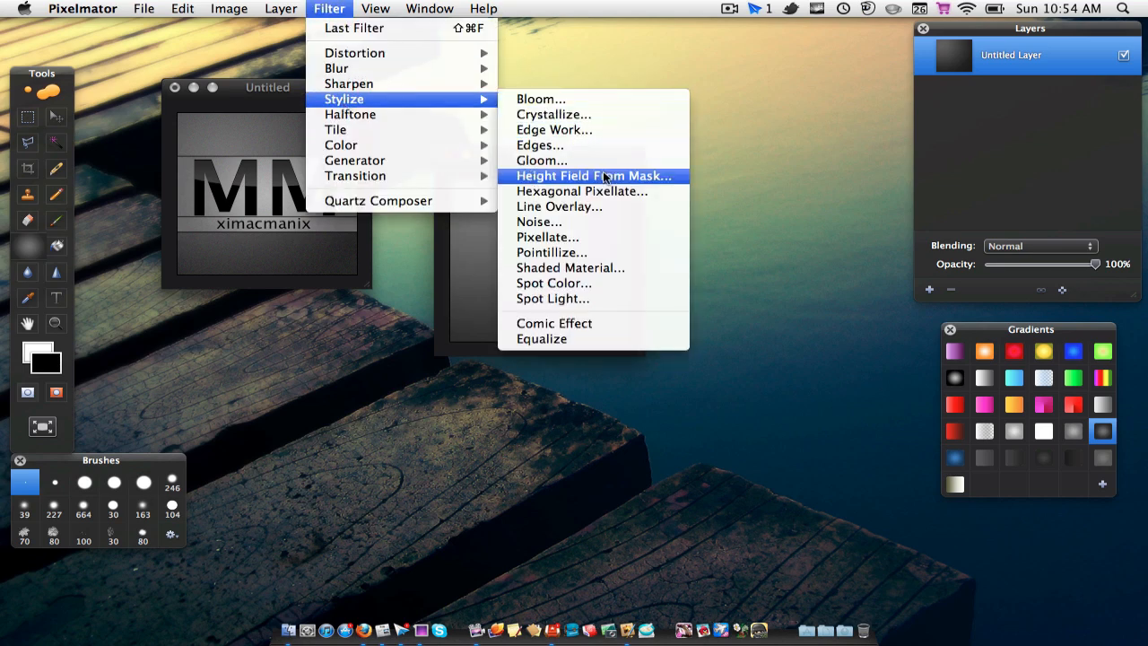
pyautogui.click(539, 222)
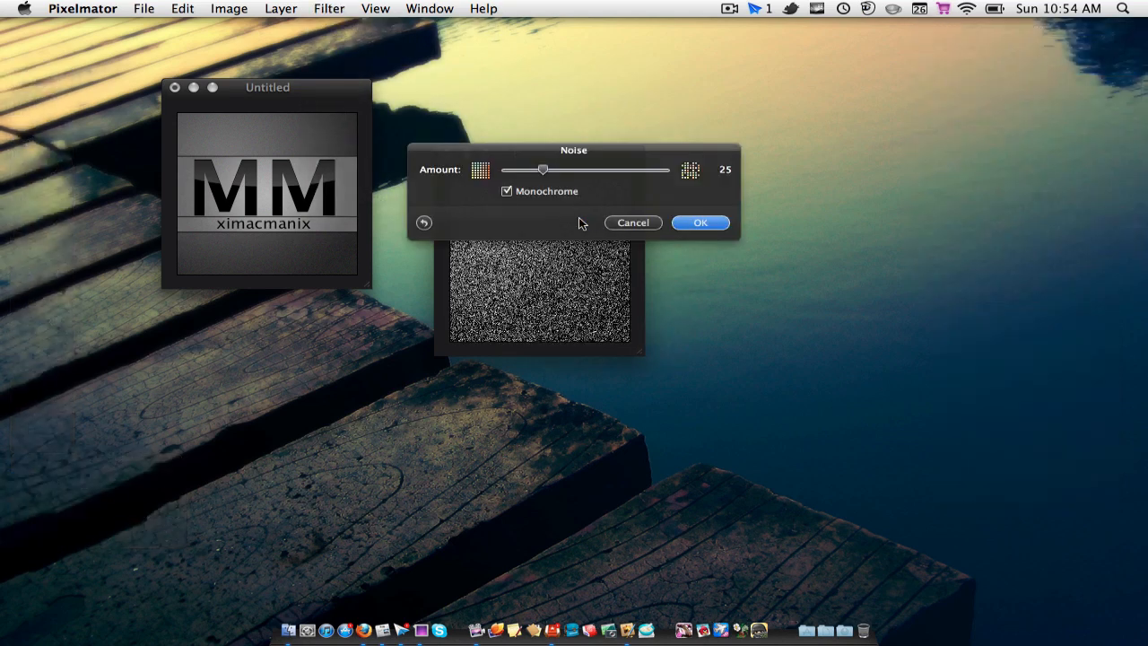
pyautogui.moveTo(533, 147); pyautogui.dragTo(428, 403)
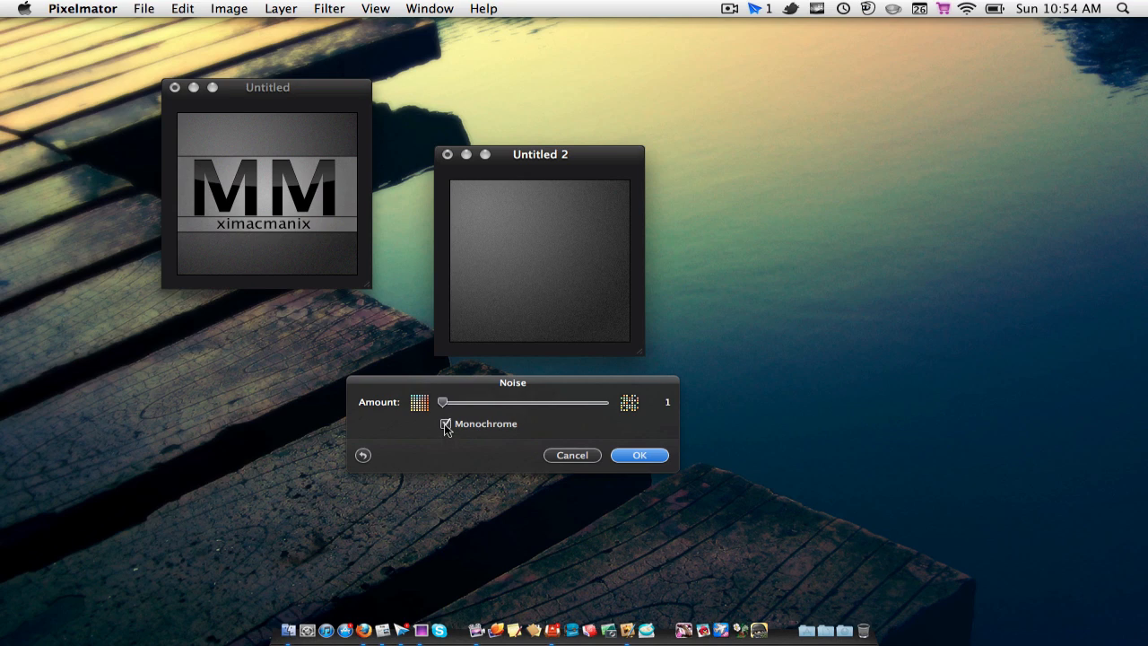
pyautogui.click(445, 425)
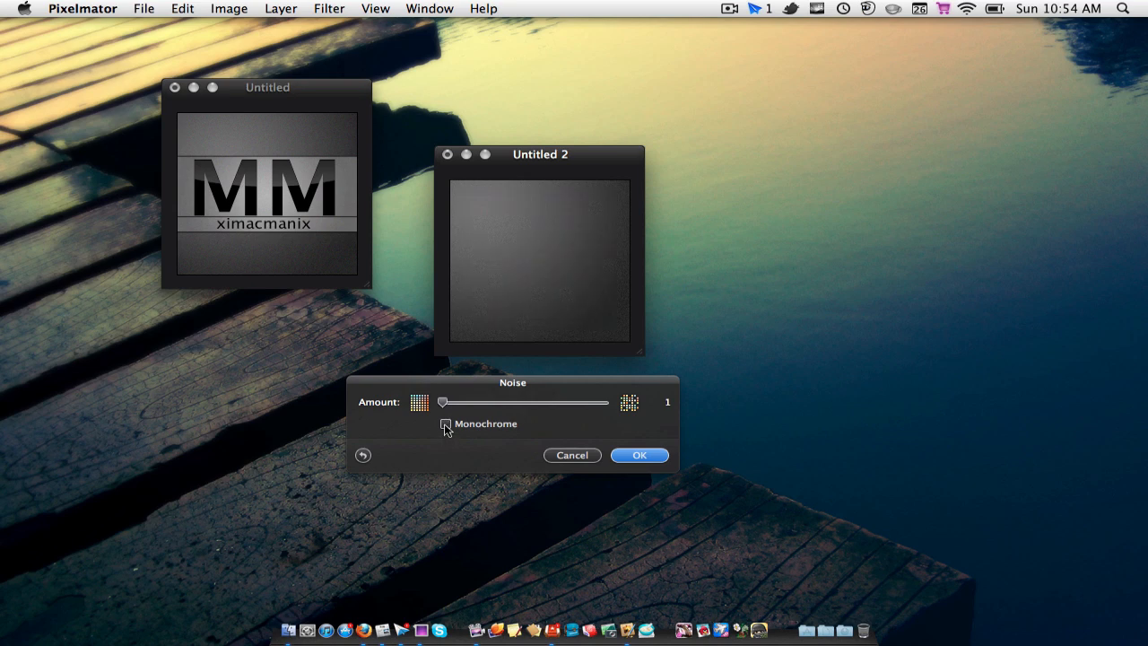
pyautogui.click(628, 457)
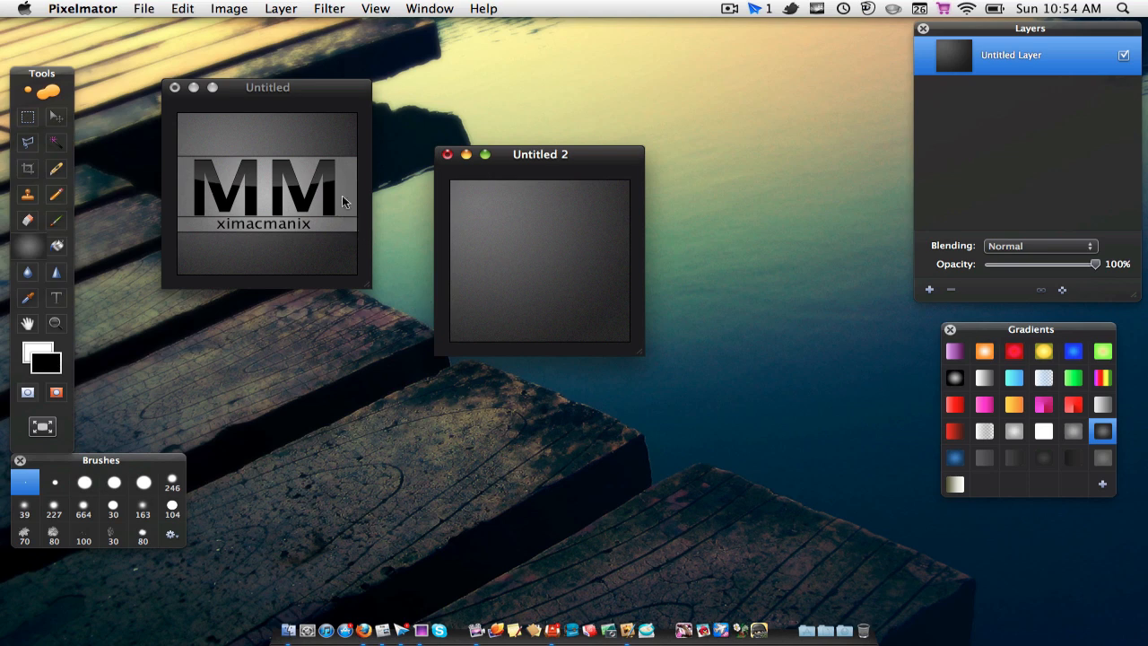
# Step: Select a full-width horizontal band across the middle of the canvas and add a new layer for it
pyautogui.click(19, 117)
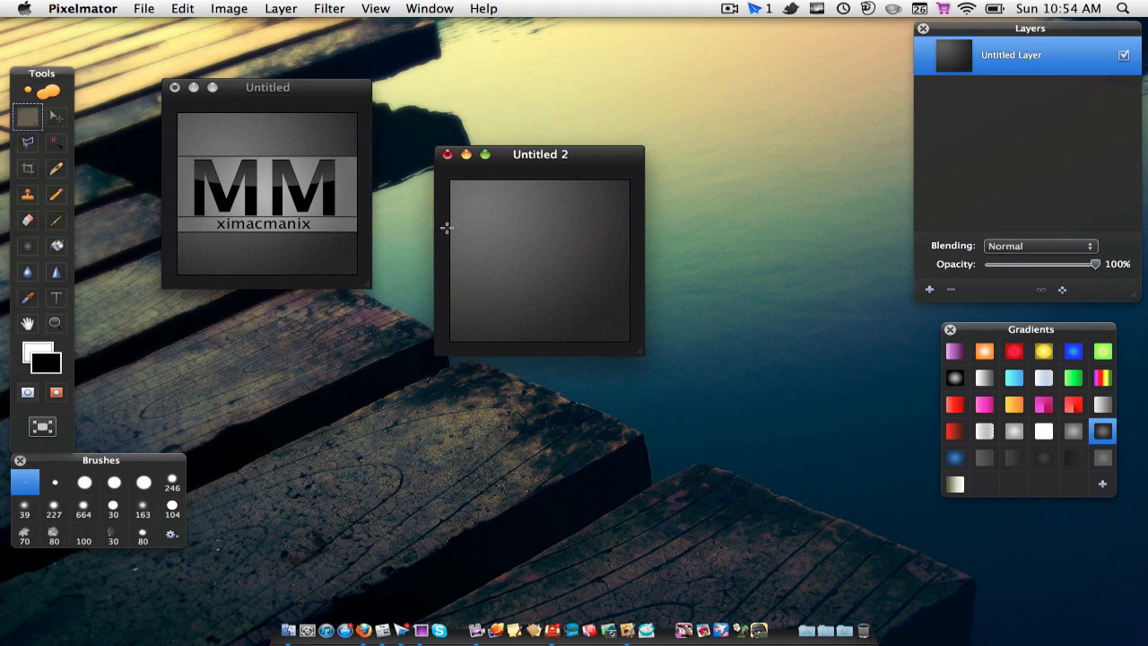
pyautogui.moveTo(447, 228); pyautogui.dragTo(644, 296)
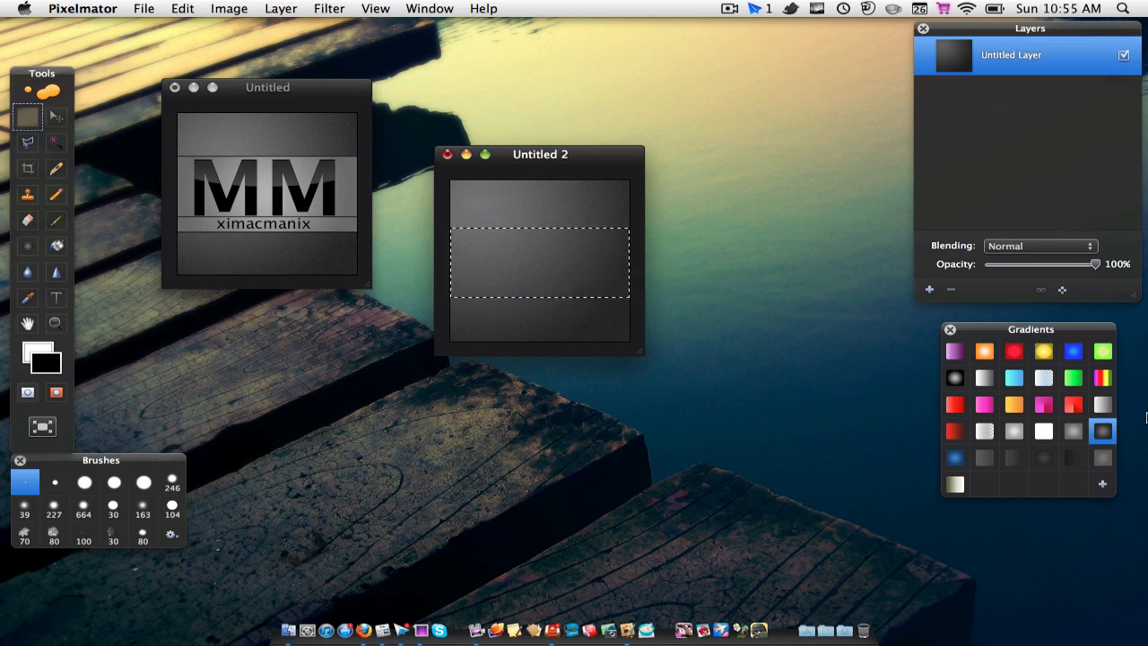
pyautogui.click(930, 290)
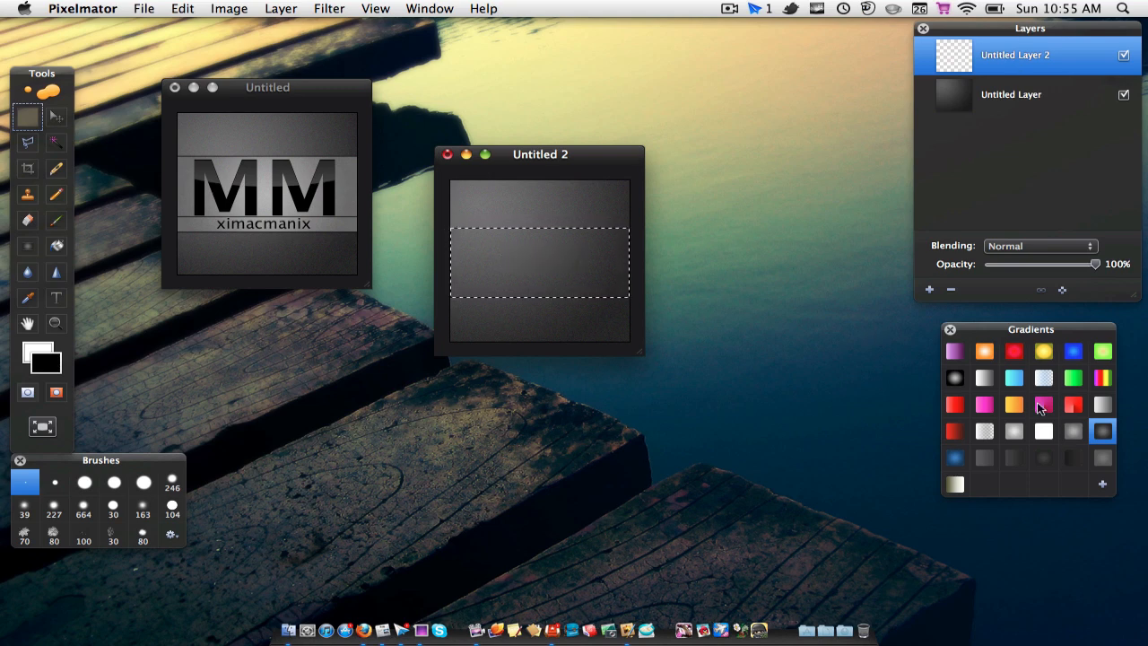
# Step: Fill the selected band with the lighter grey radial gradient, spreading from its centre downward, and deselect
pyautogui.click(1072, 430)
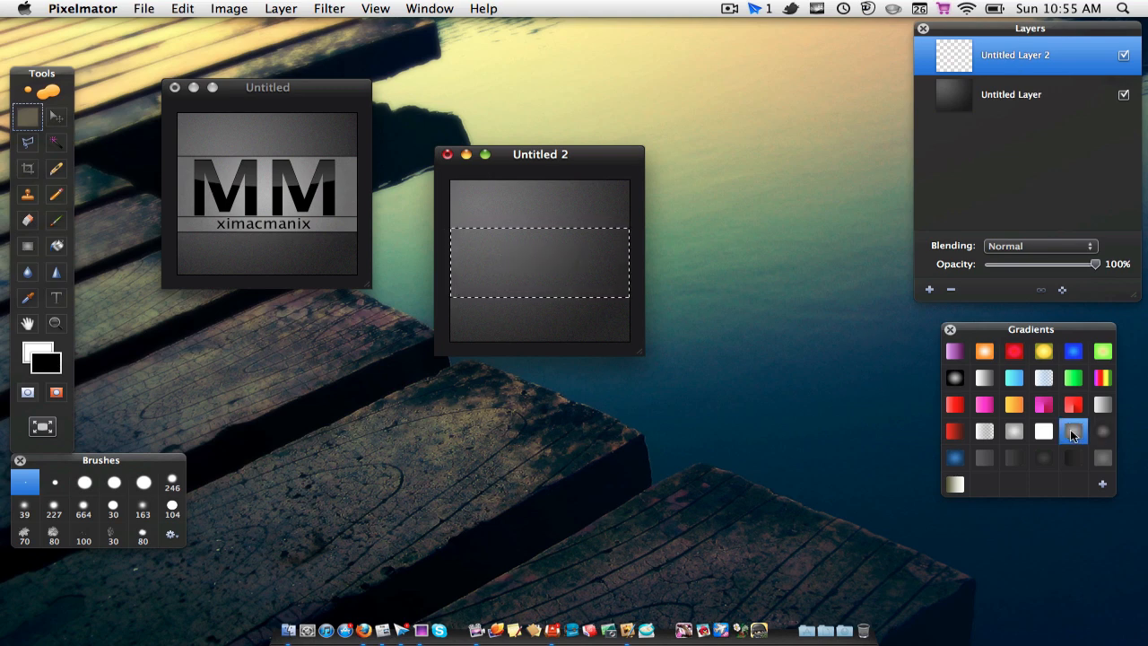
pyautogui.doubleClick(1072, 430)
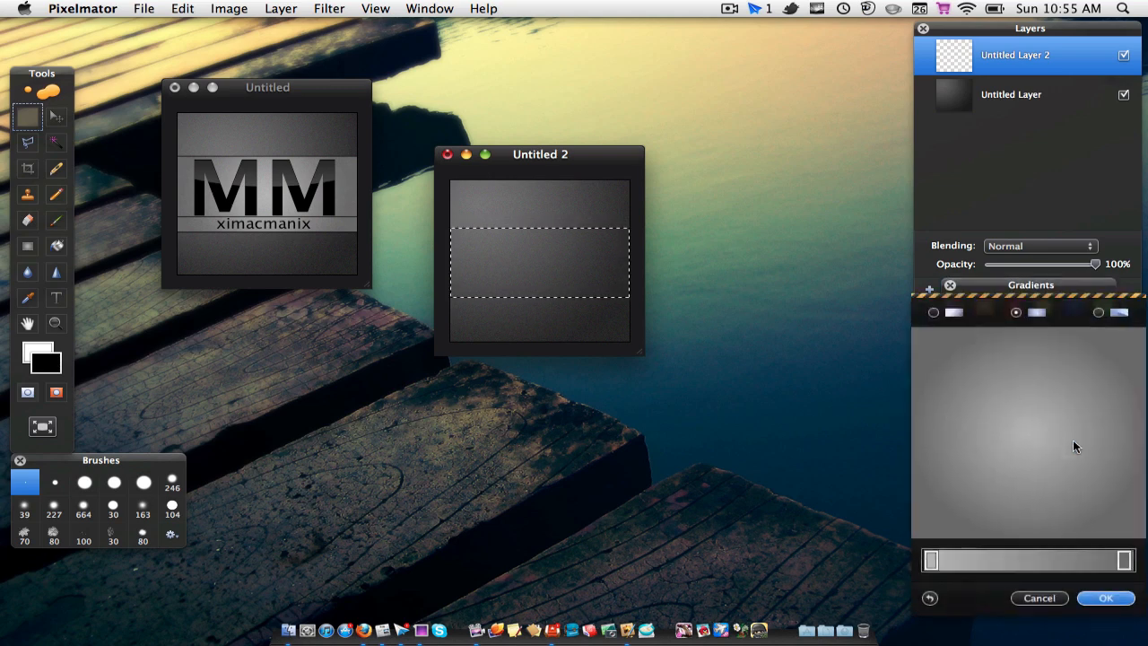
pyautogui.click(1107, 596)
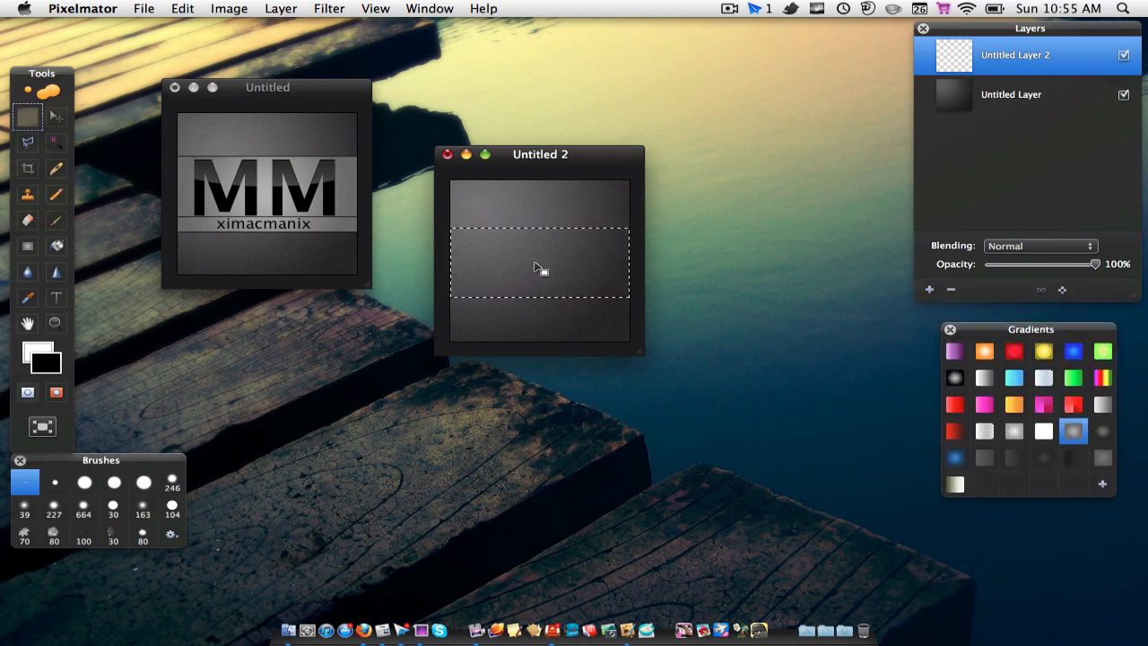
pyautogui.click(26, 247)
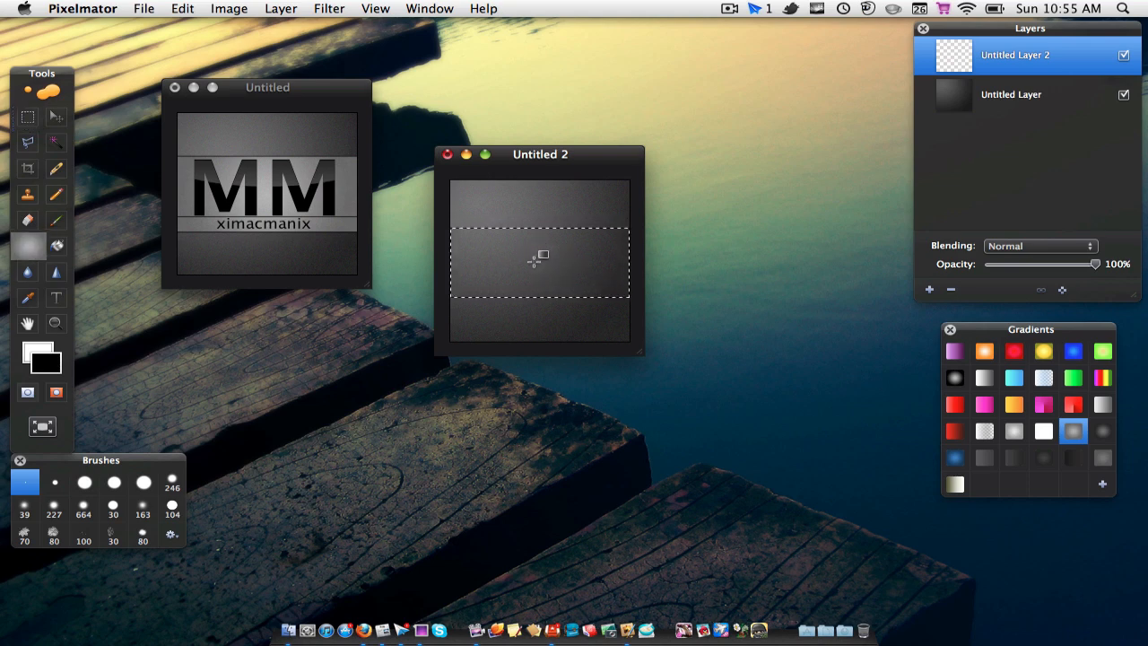
pyautogui.moveTo(535, 261); pyautogui.dragTo(542, 313)
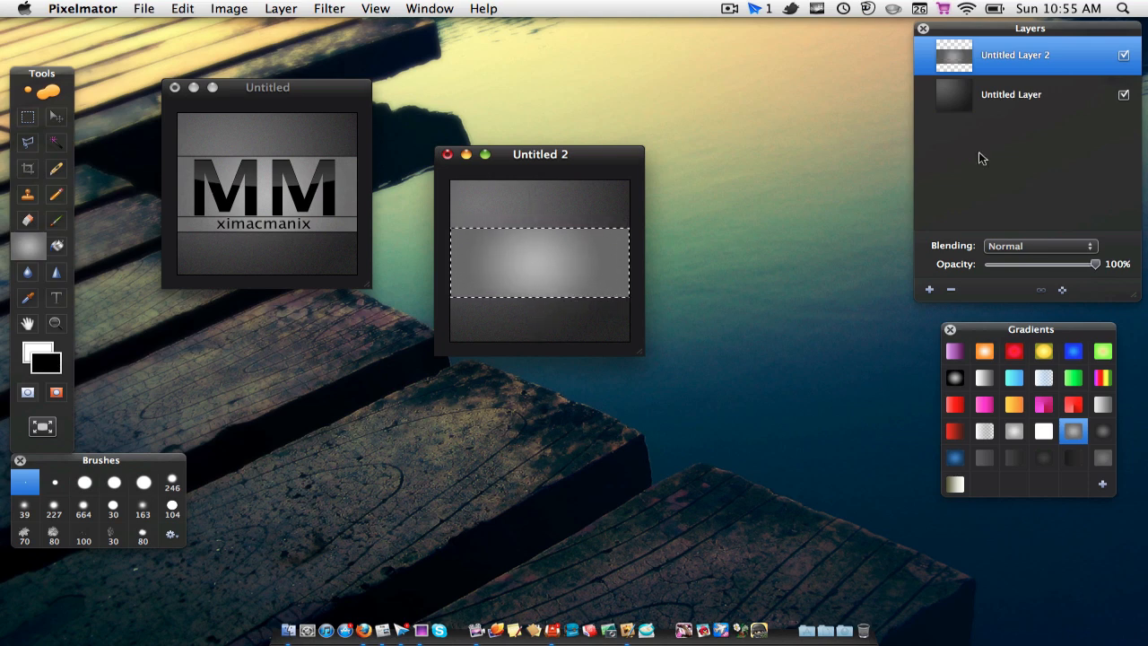
pyautogui.press('super+d')
# Step: Apply a monochrome Noise filter with amount 1 to the light grey band
pyautogui.click(323, 8)
pyautogui.moveTo(386, 100)
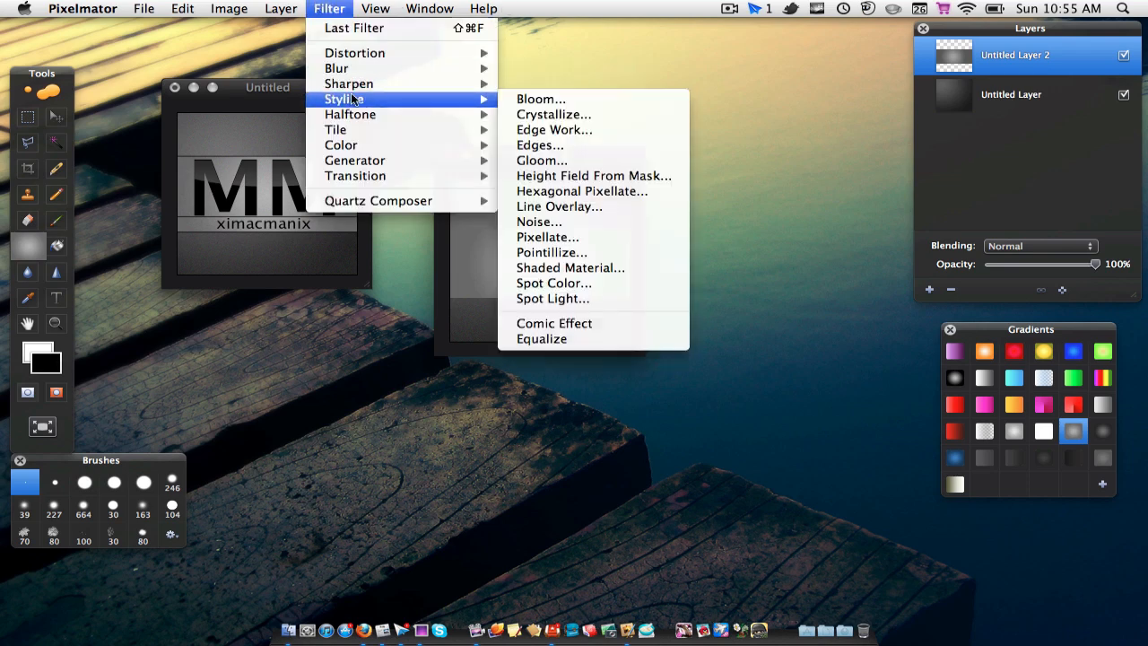
pyautogui.click(633, 218)
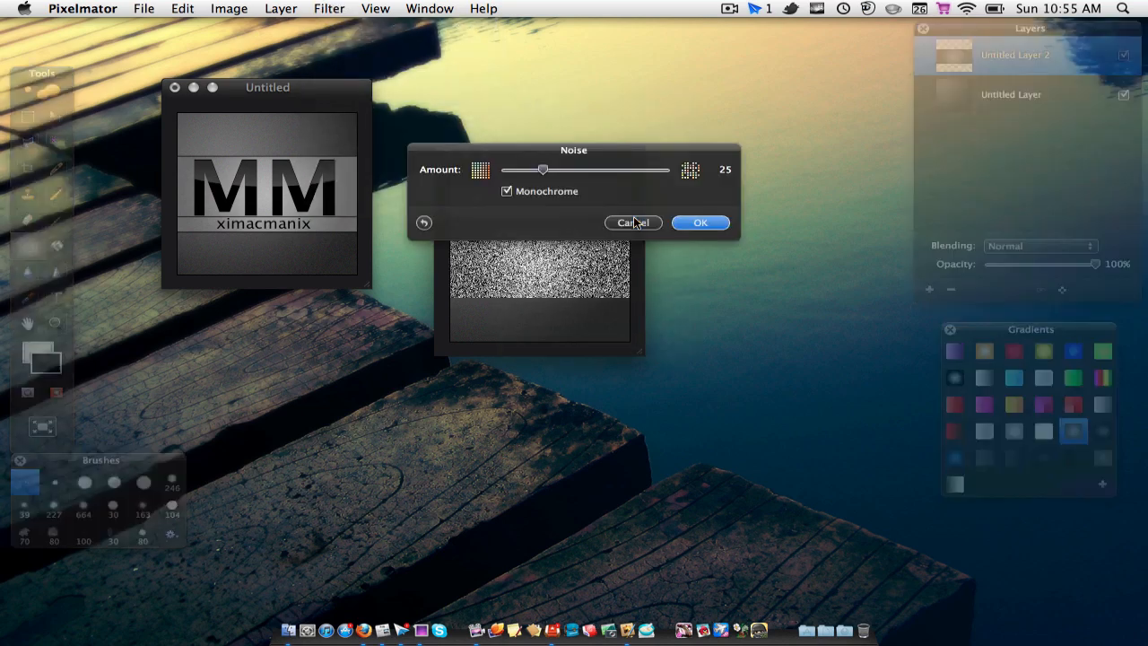
pyautogui.moveTo(544, 171); pyautogui.dragTo(503, 170)
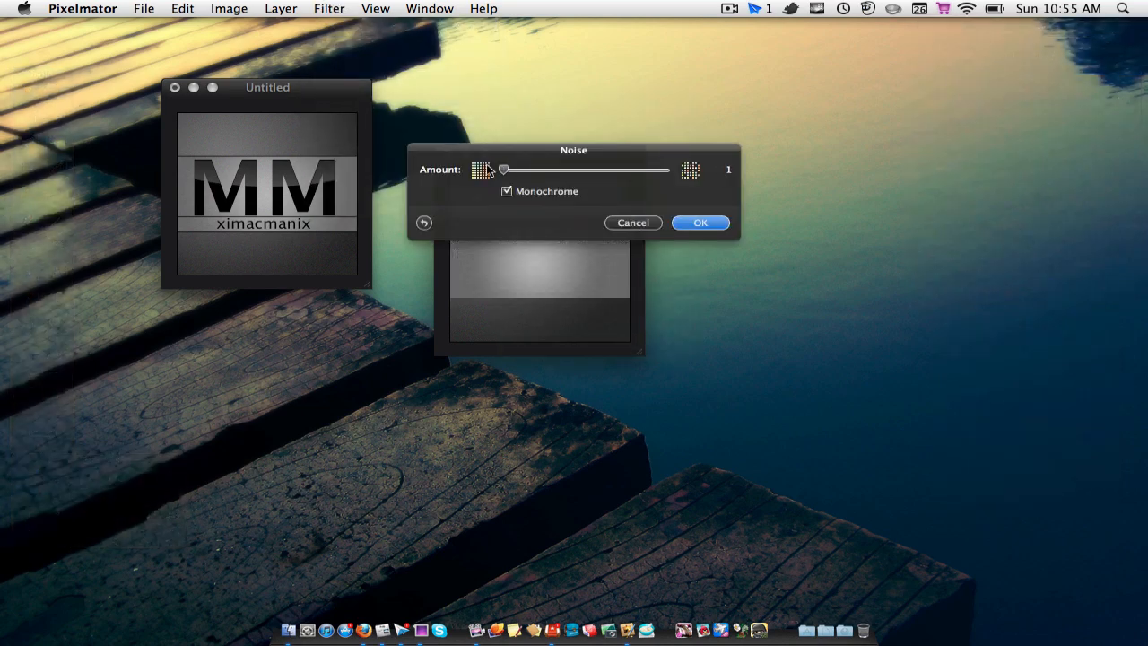
pyautogui.click(507, 191)
pyautogui.click(708, 220)
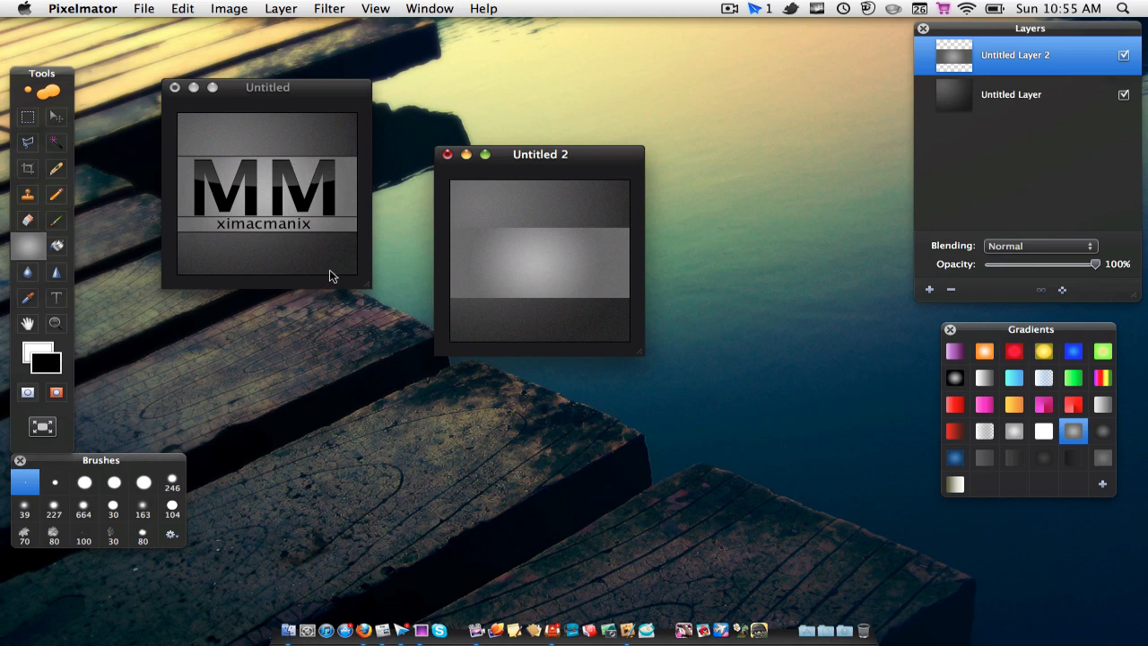
# Step: Paint thin, straight black lines with the Brush tool along the upper and lower edges of the grey band
pyautogui.click(56, 223)
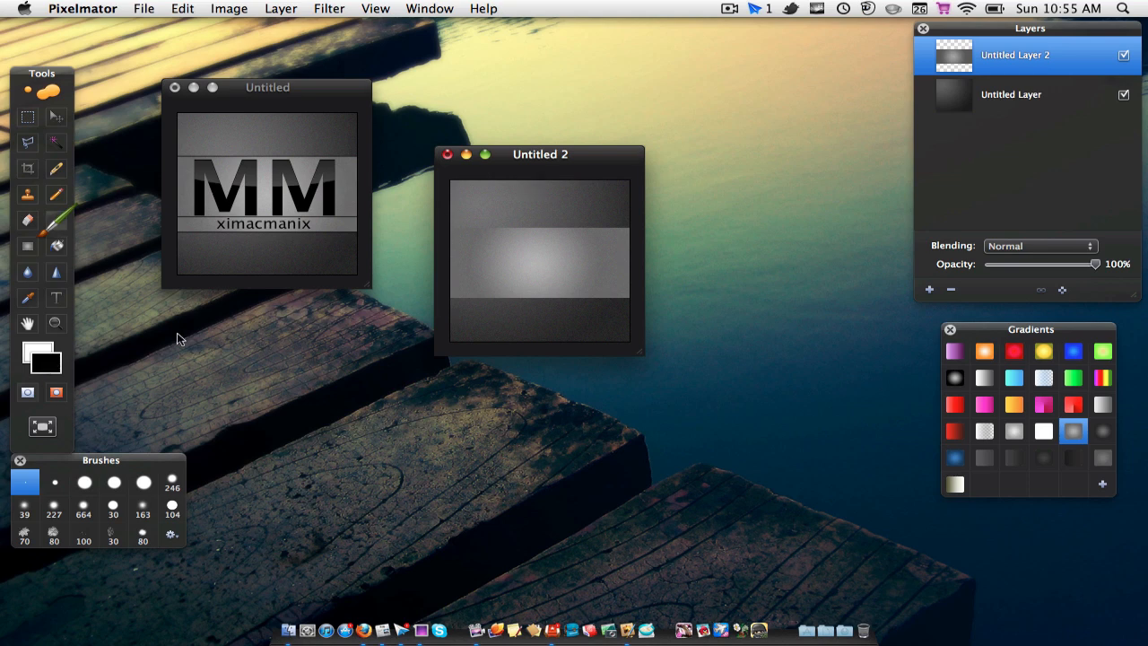
pyautogui.click(52, 359)
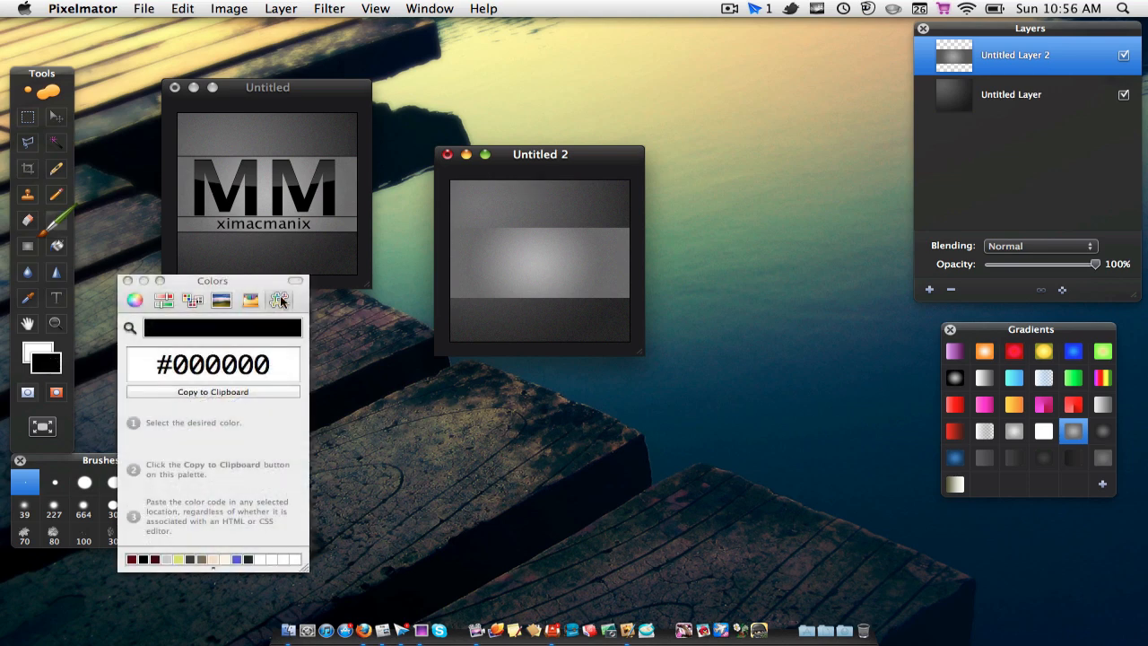
pyautogui.click(251, 299)
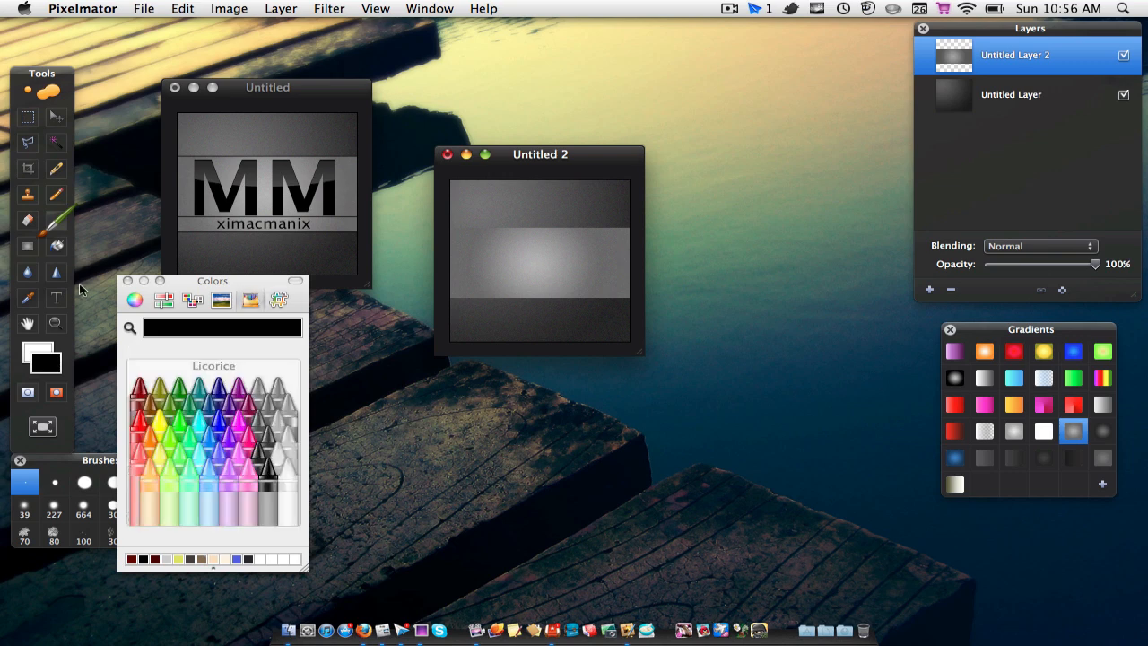
pyautogui.click(126, 280)
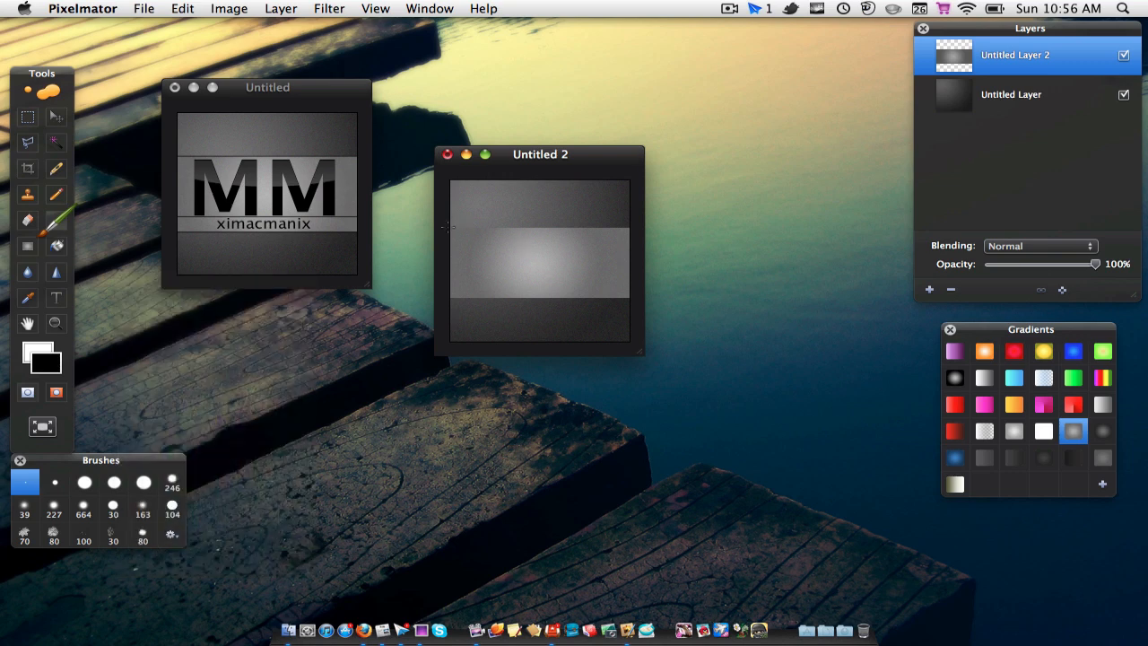
pyautogui.press('shift')
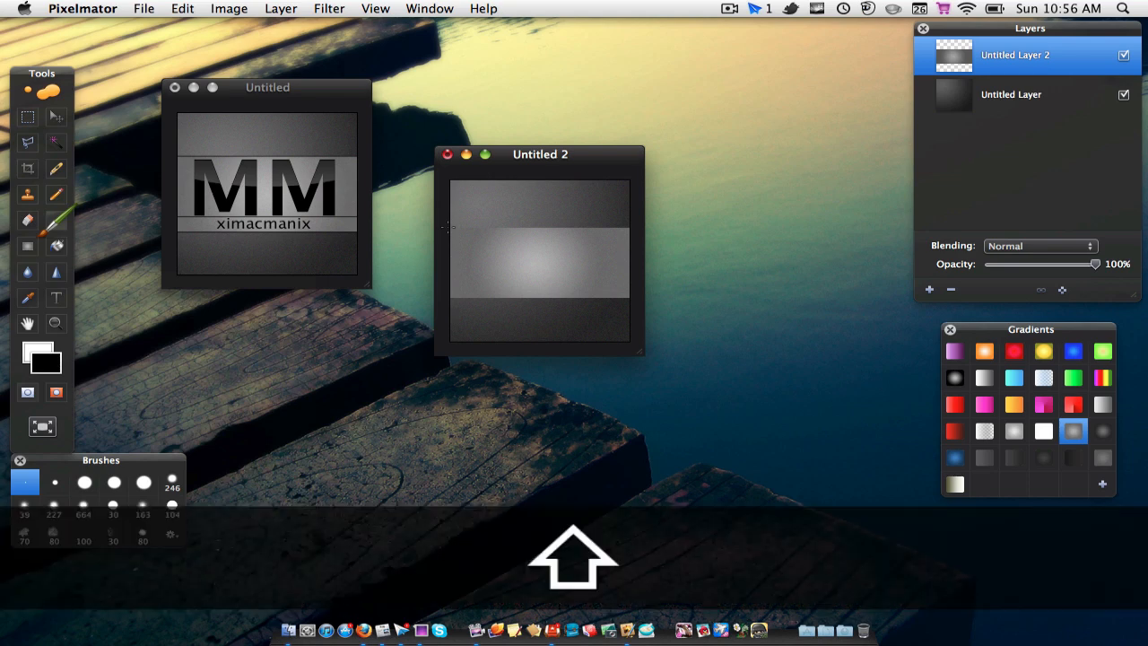
pyautogui.moveTo(470, 228); pyautogui.dragTo(595, 231)
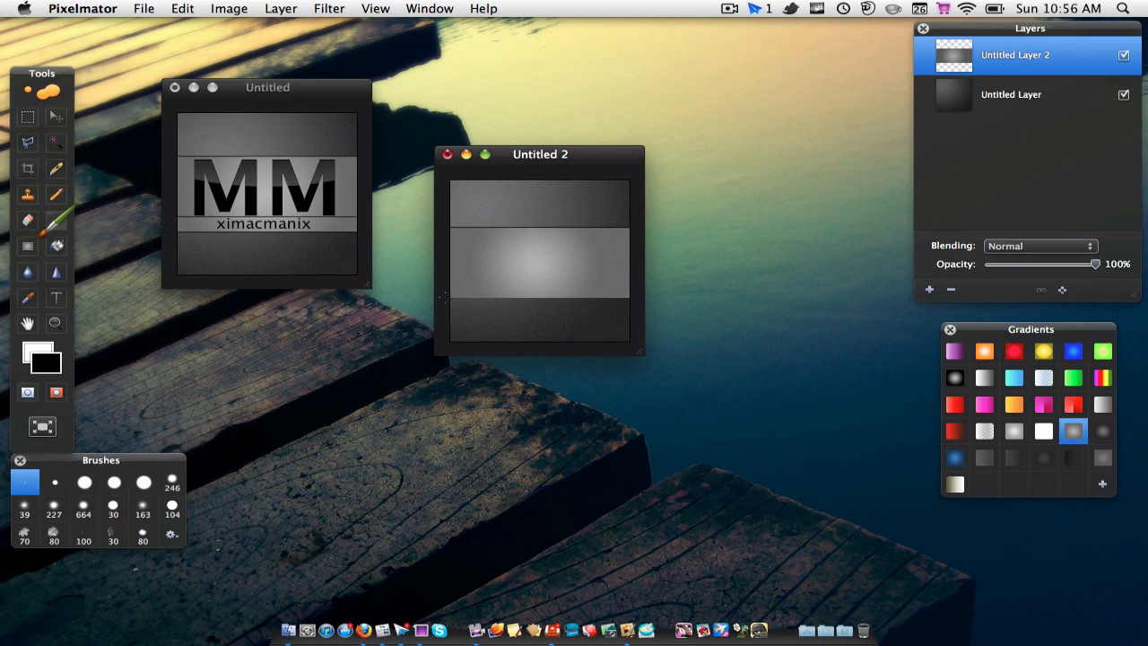
pyautogui.press('shift')
pyautogui.moveTo(443, 297); pyautogui.dragTo(618, 296)
# Step: Add a text box spanning the light grey band and enter the text MM in it
pyautogui.click(57, 300)
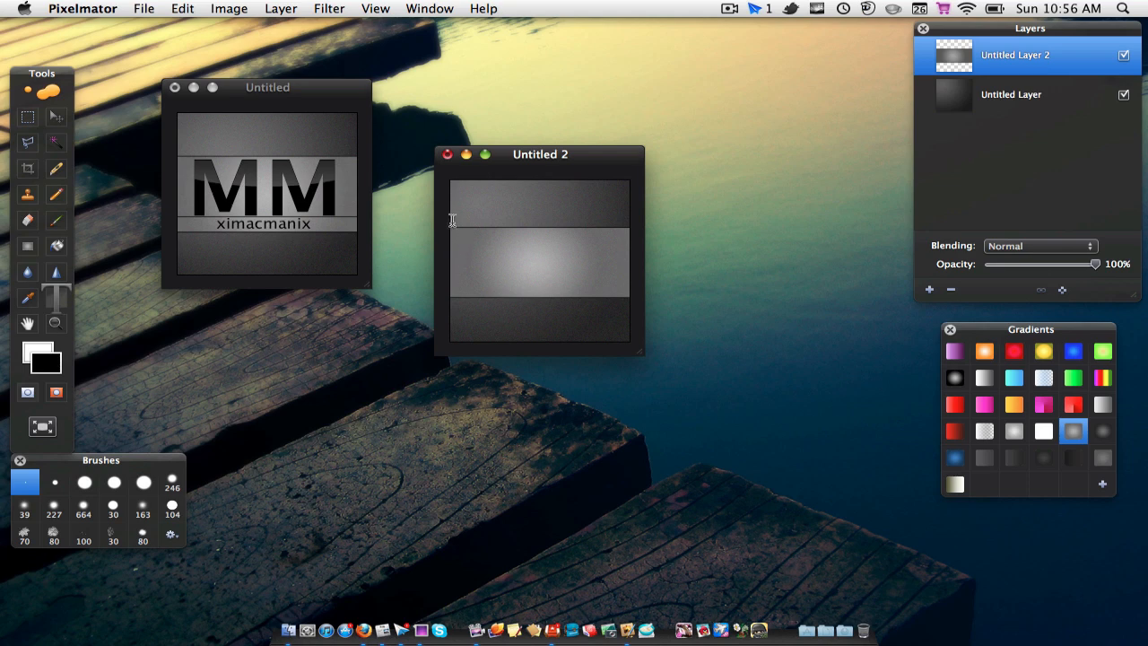
pyautogui.moveTo(451, 223); pyautogui.dragTo(630, 303)
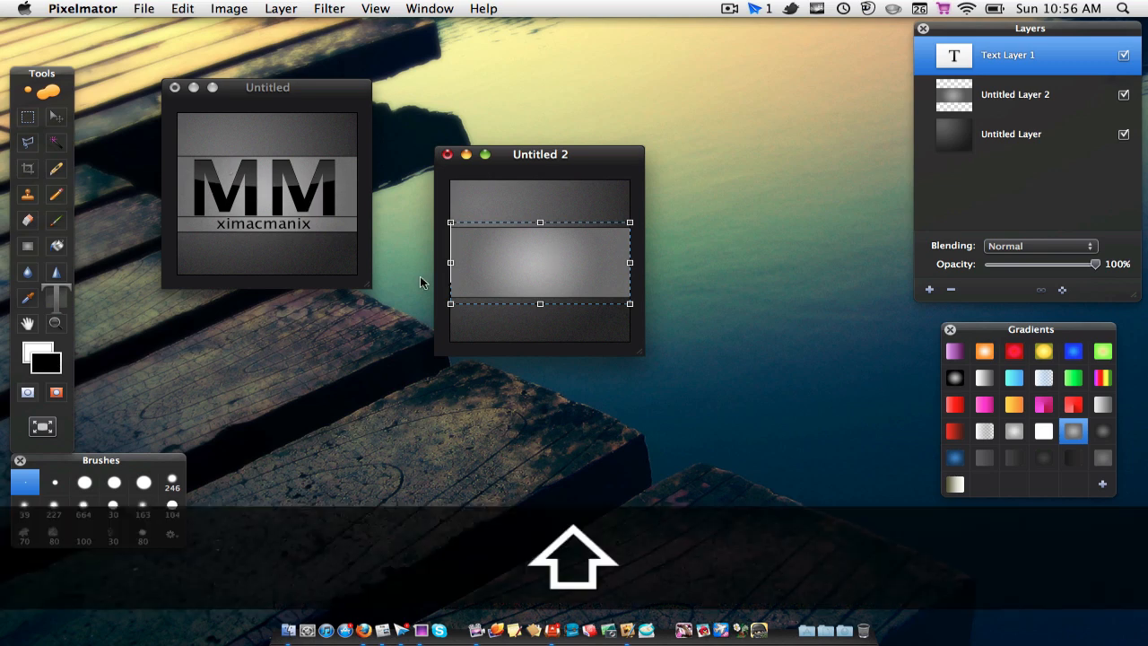
pyautogui.write('MM')
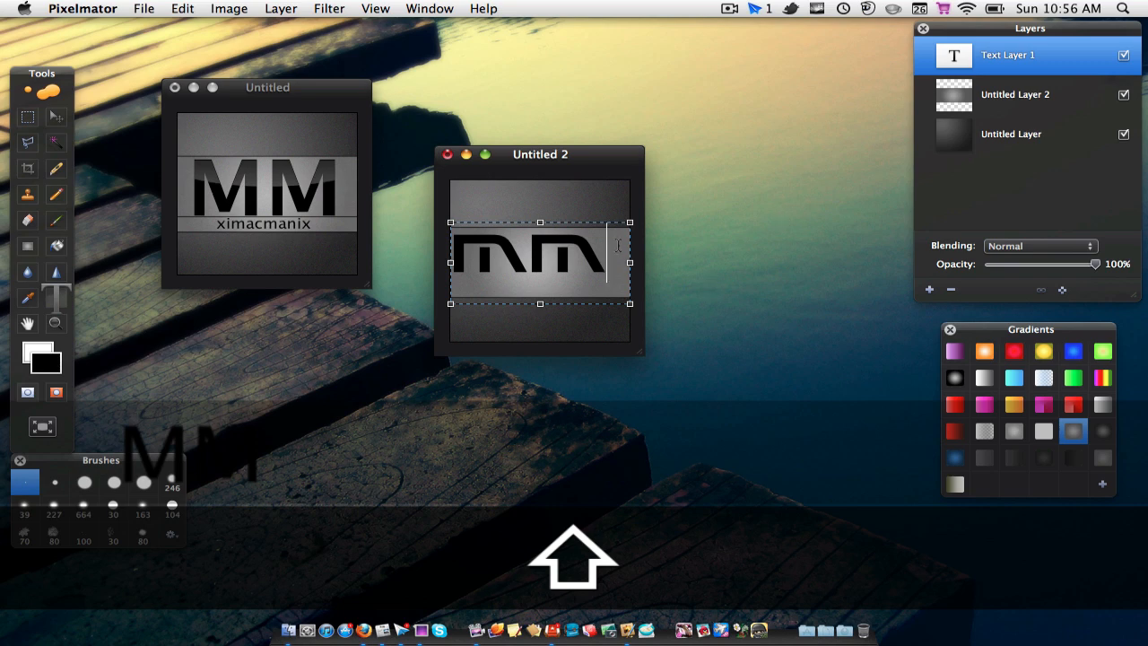
# Step: Set the whole MM text to Lucida Grande at size 64
pyautogui.press('super+a')
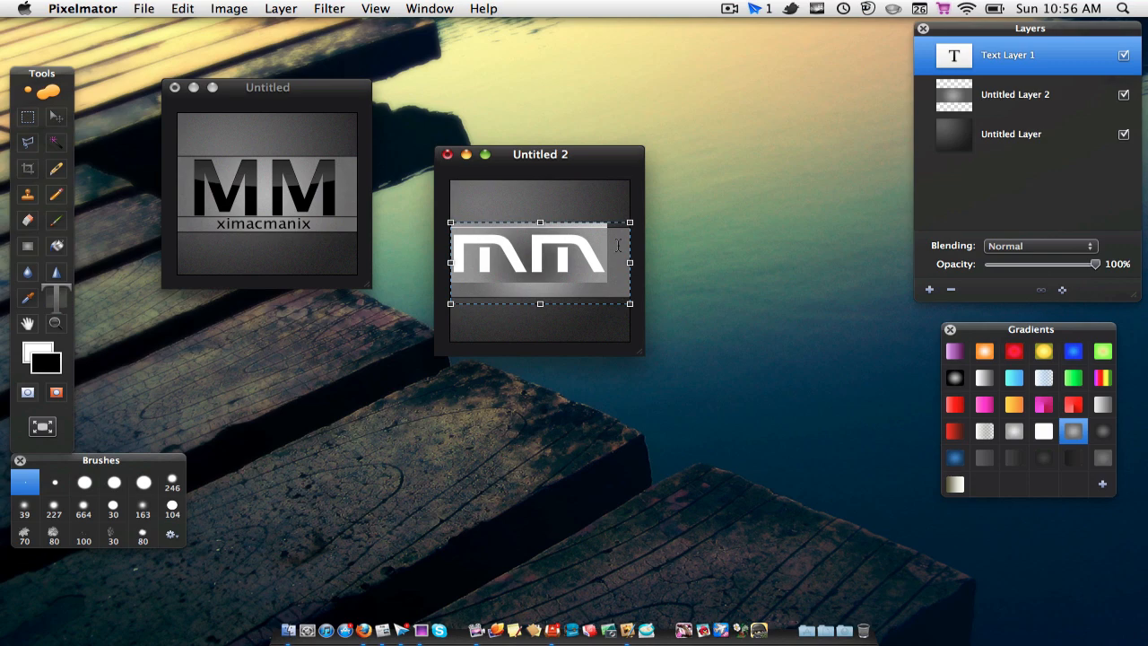
pyautogui.press('super+t')
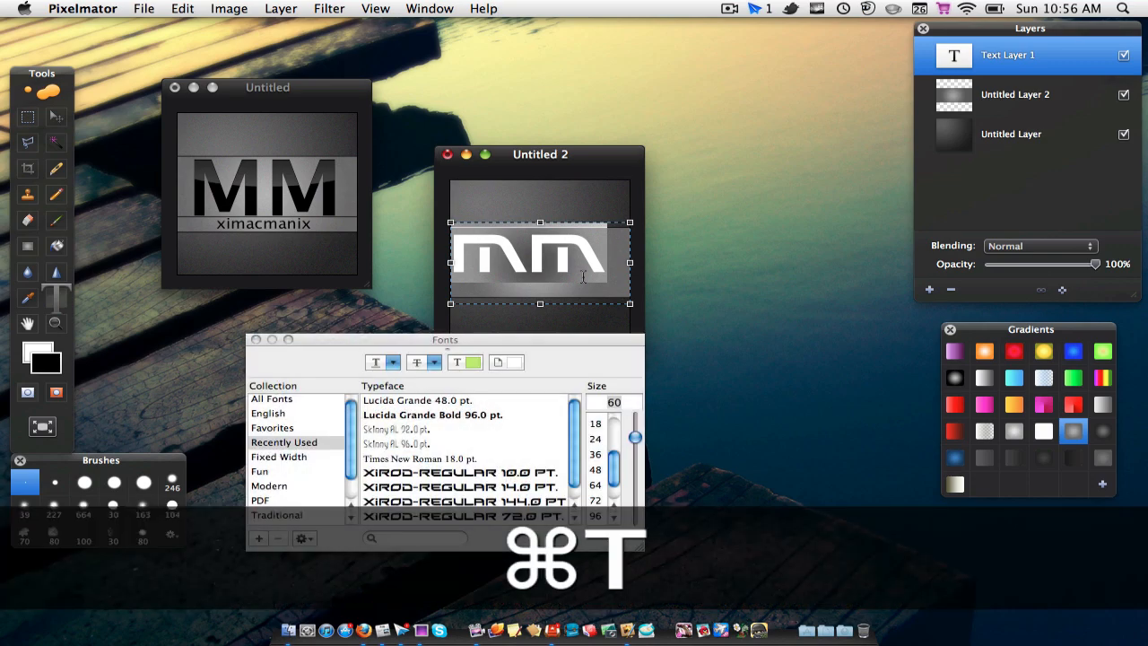
pyautogui.click(413, 403)
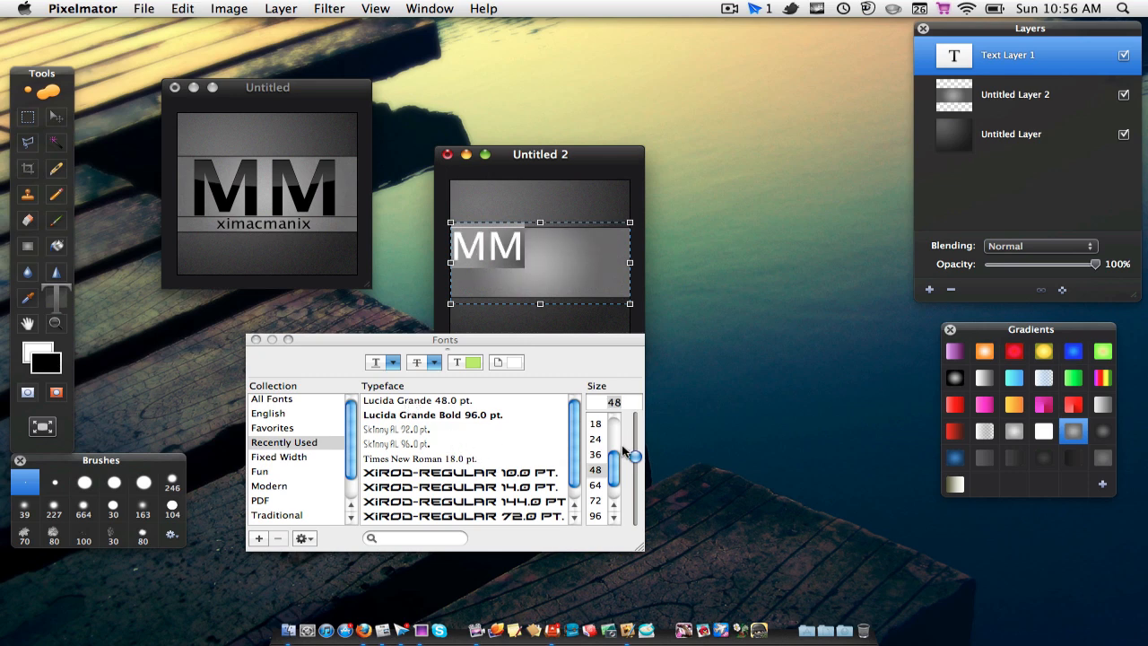
pyautogui.click(595, 486)
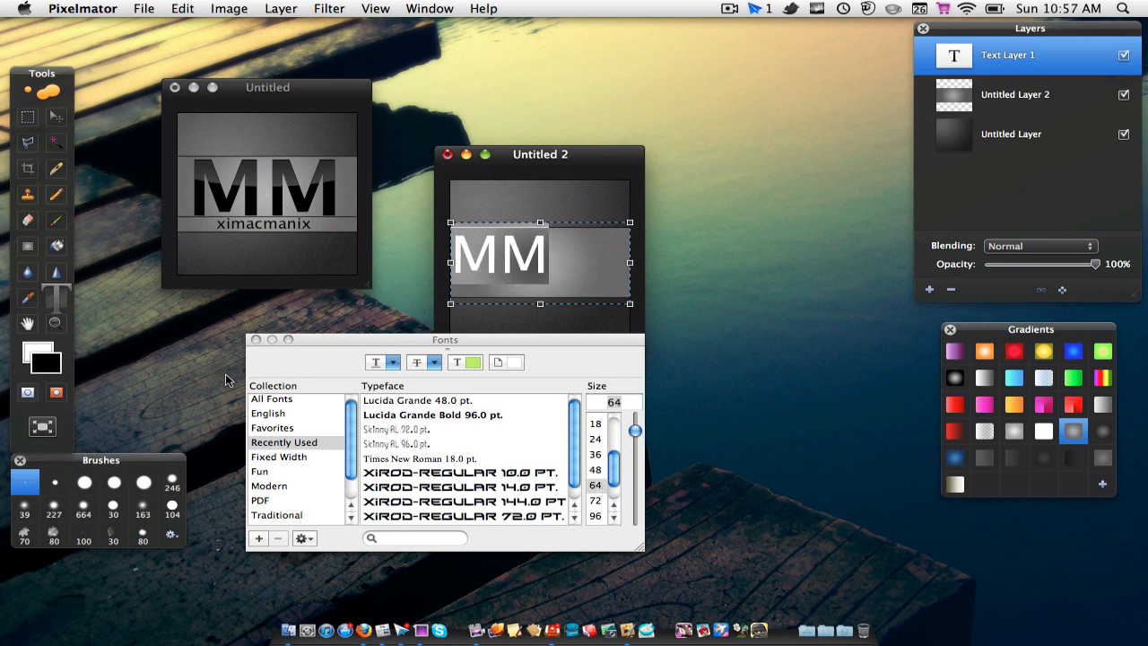
pyautogui.click(256, 339)
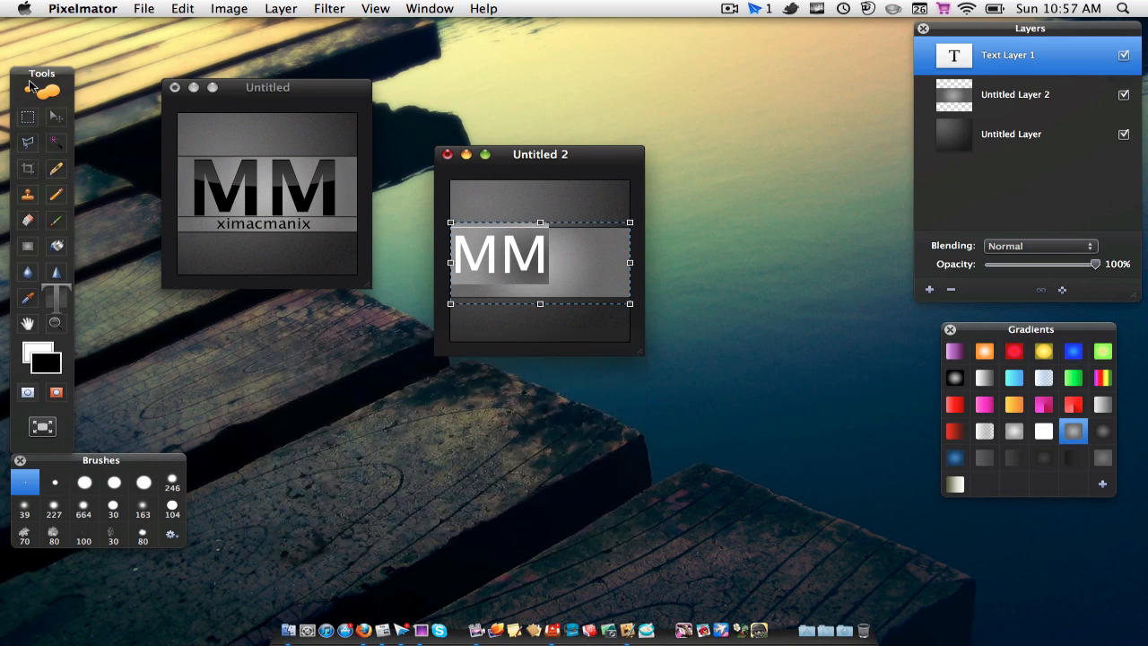
# Step: Move the MM text to the horizontal centre of the grey band and place the document window level with the reference logo
pyautogui.click(57, 116)
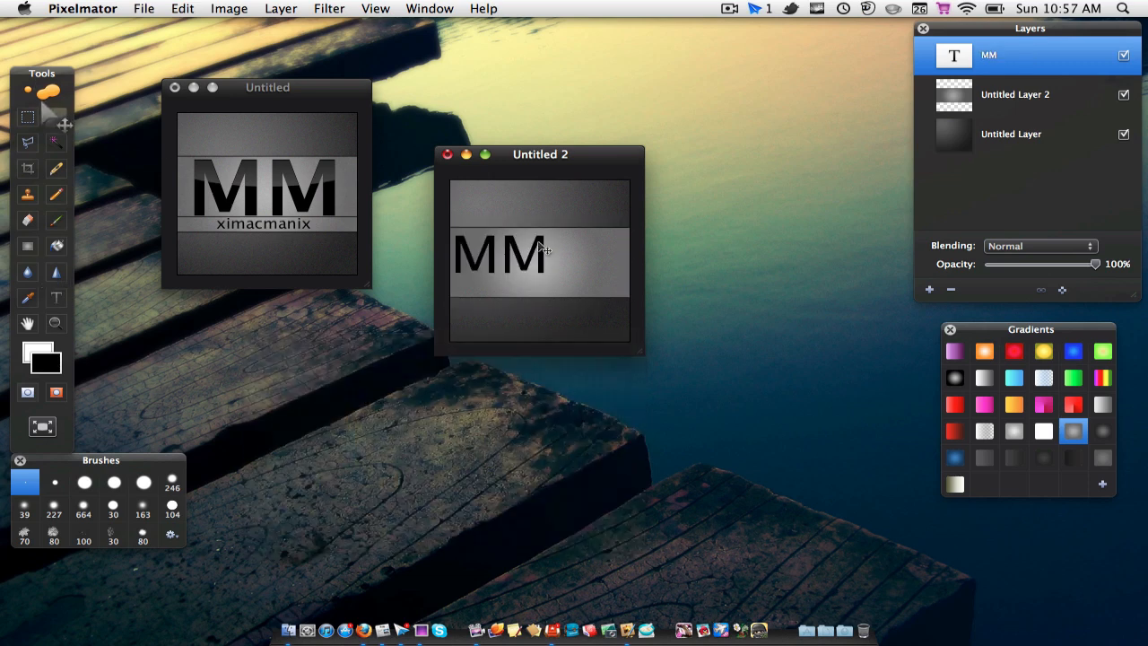
pyautogui.moveTo(509, 259); pyautogui.dragTo(544, 258)
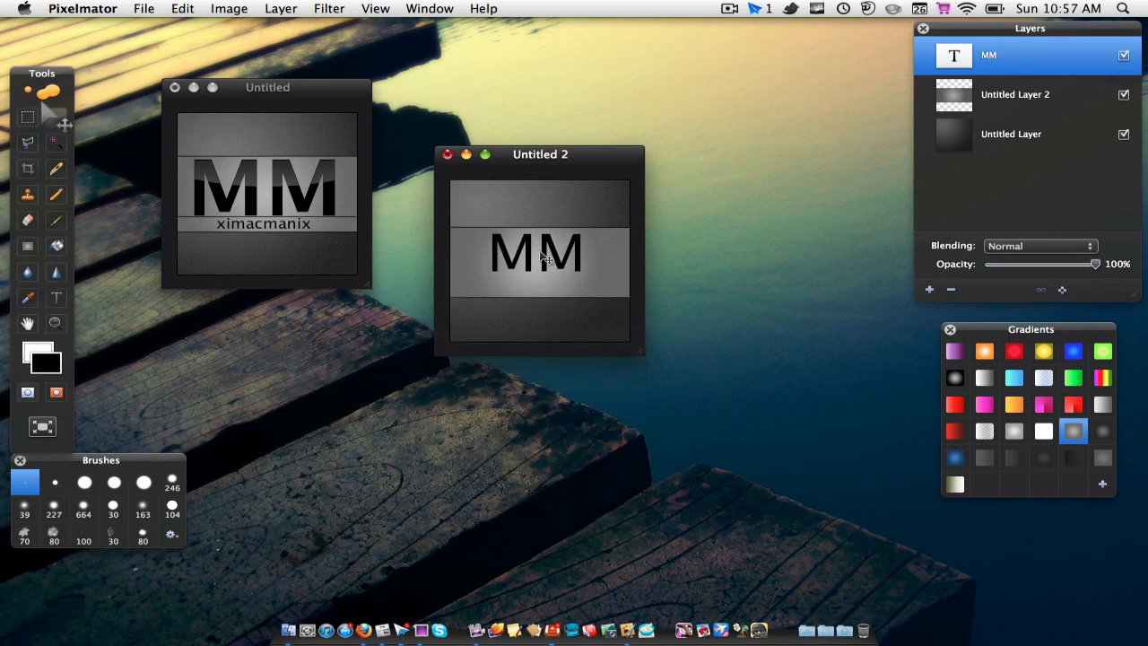
pyautogui.moveTo(545, 161); pyautogui.dragTo(562, 96)
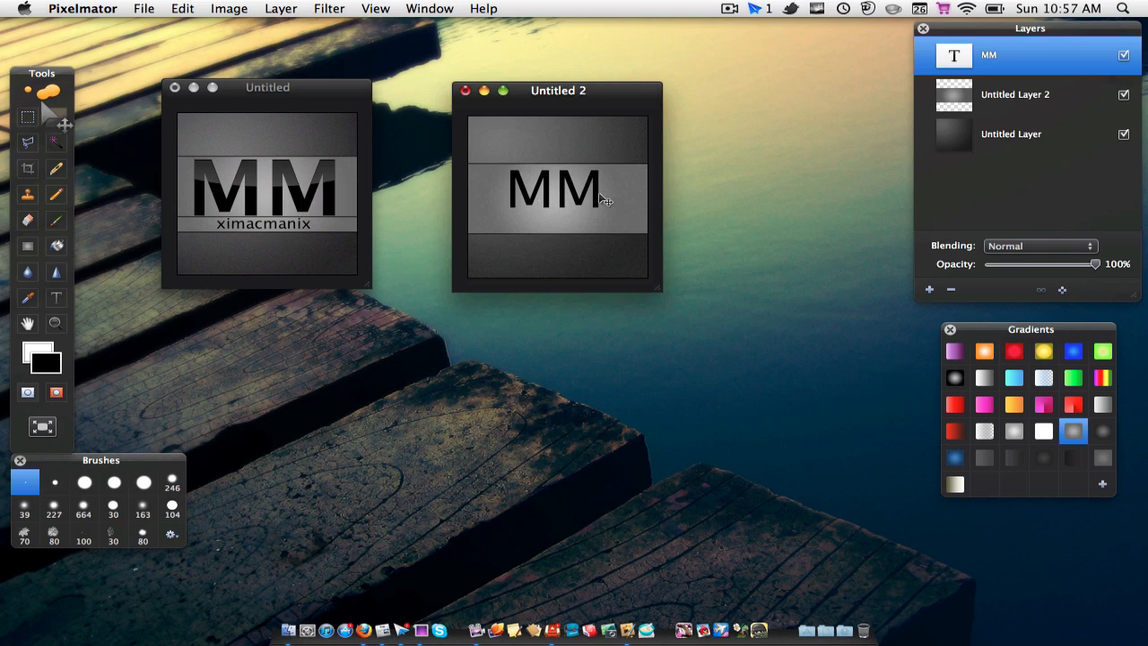
# Step: Try to make the MM text bold
pyautogui.click(56, 297)
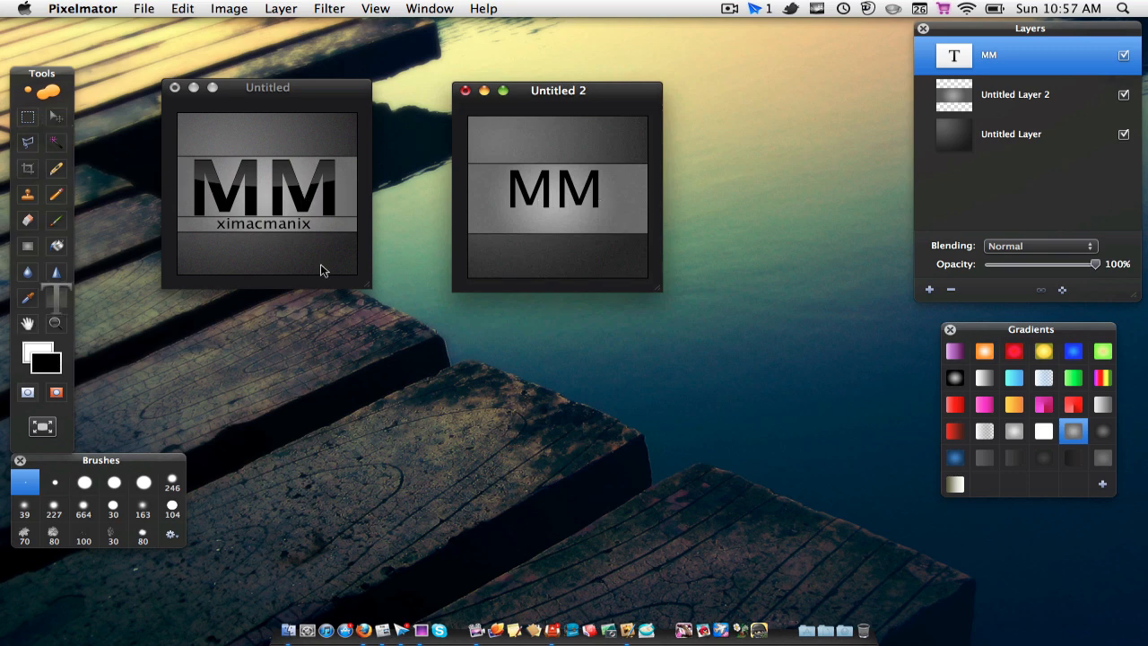
pyautogui.click(565, 196)
pyautogui.doubleClick(565, 195)
pyautogui.press('super+t')
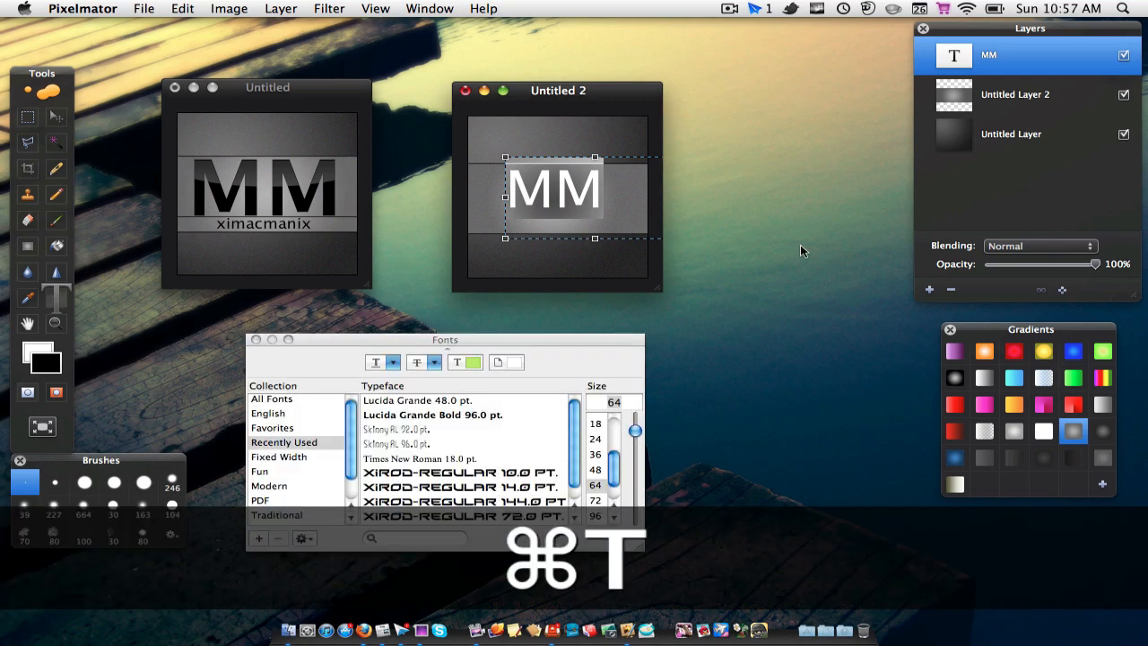
pyautogui.press('super+b')
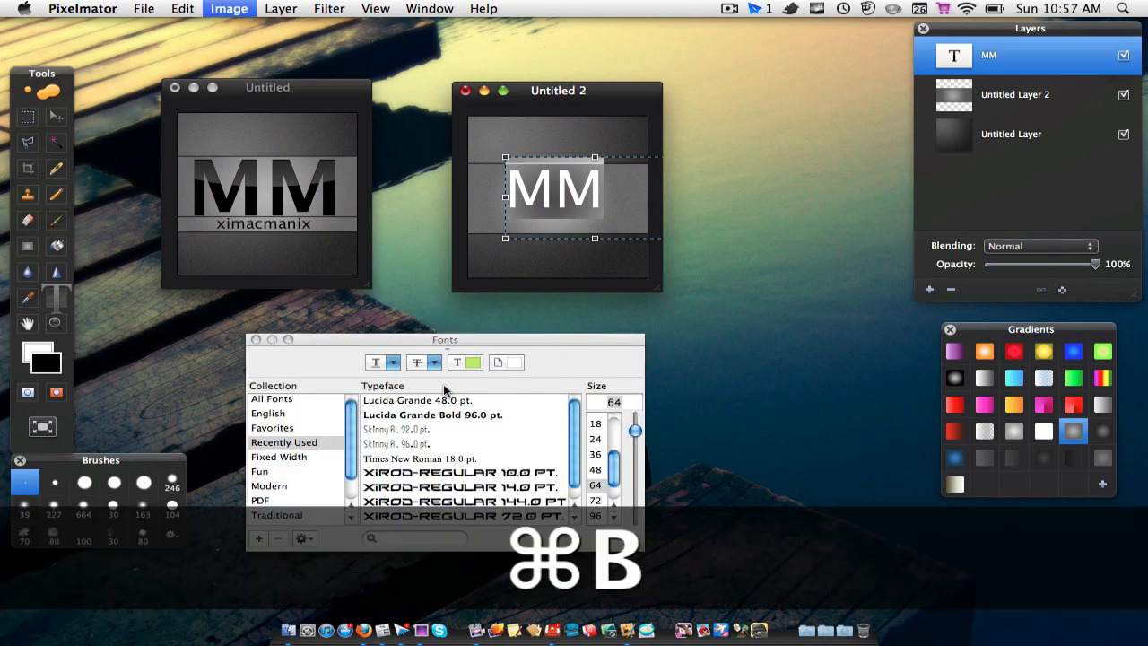
pyautogui.click(644, 252)
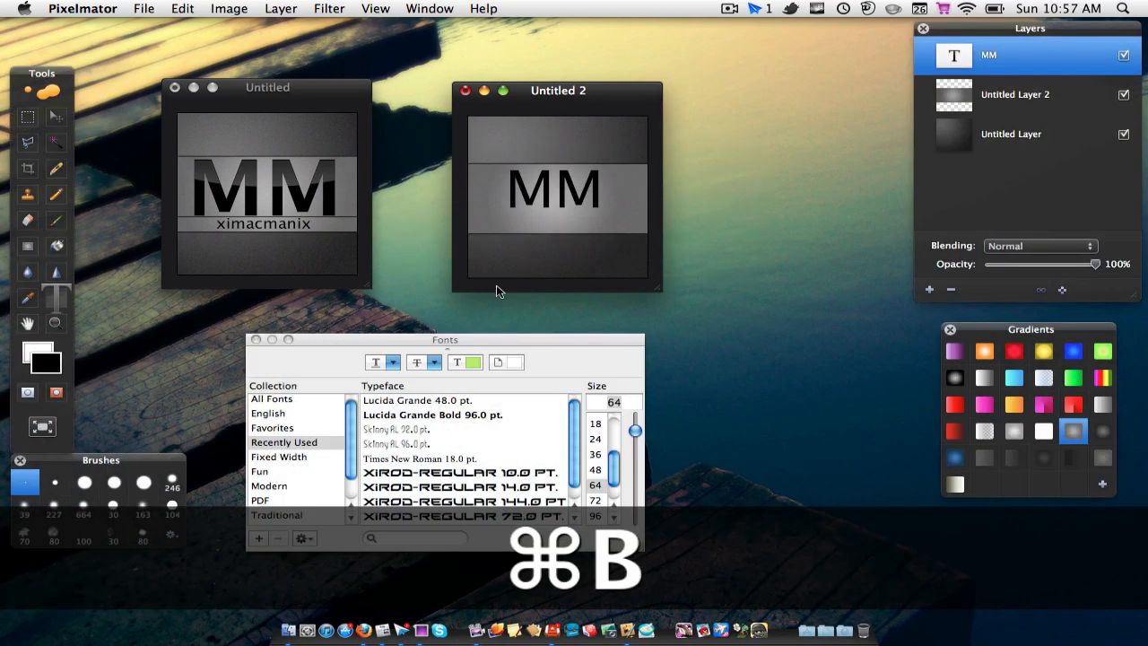
pyautogui.click(609, 196)
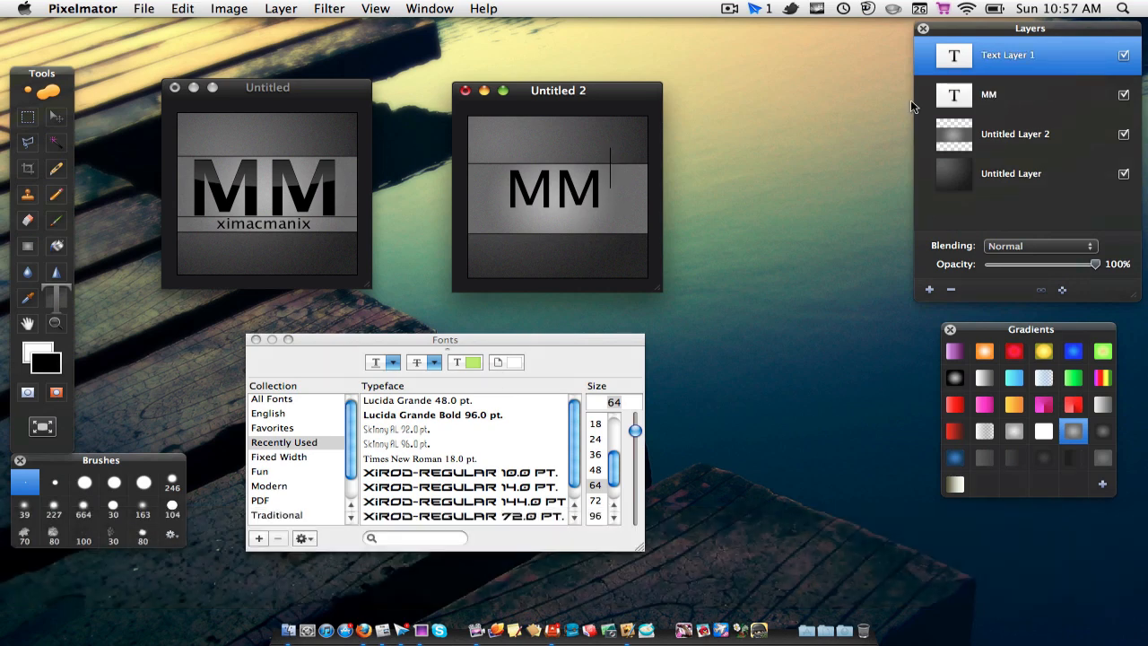
pyautogui.click(994, 94)
pyautogui.click(255, 339)
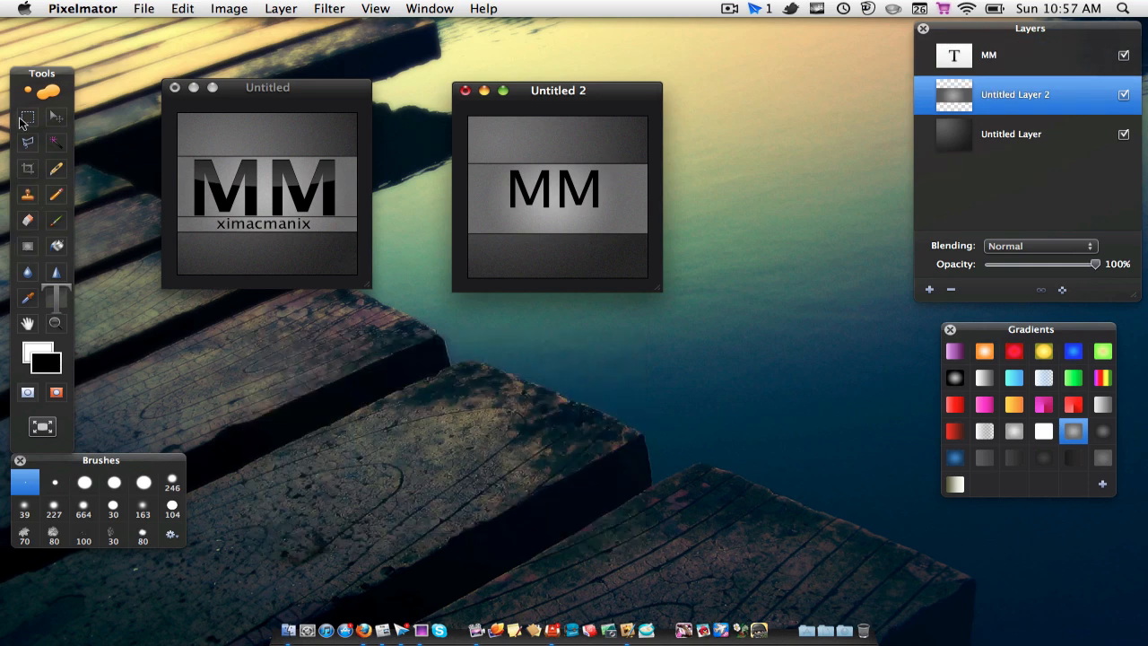
# Step: Add a new layer above the MM text and select a wide ellipse covering the upper part of the letters
pyautogui.click(25, 120)
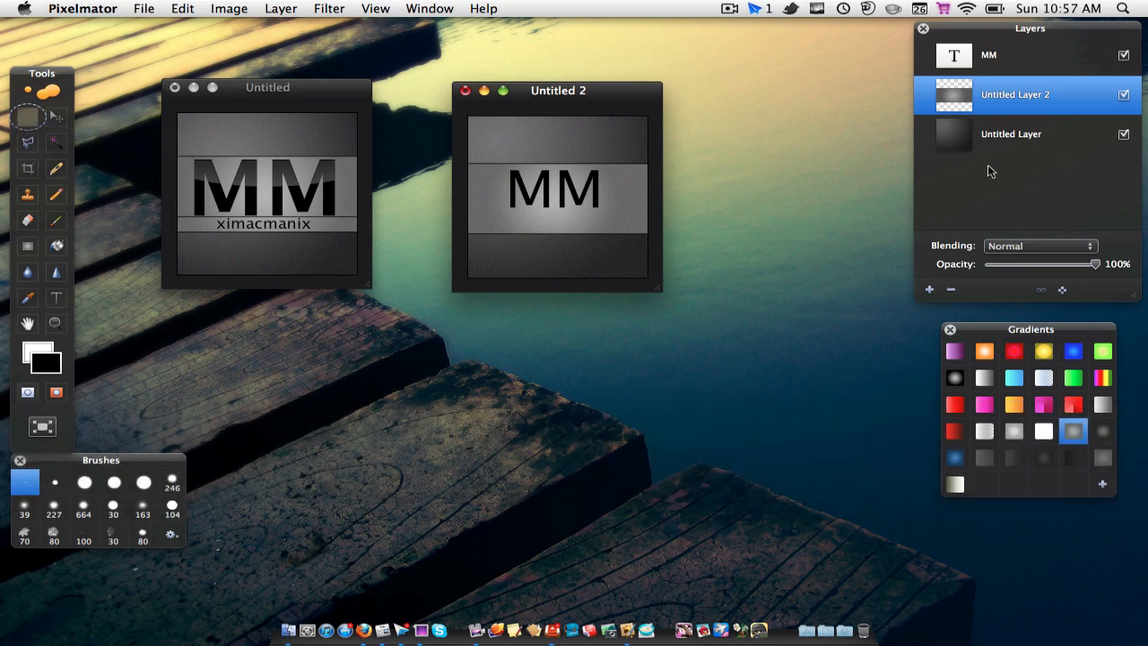
pyautogui.click(1005, 61)
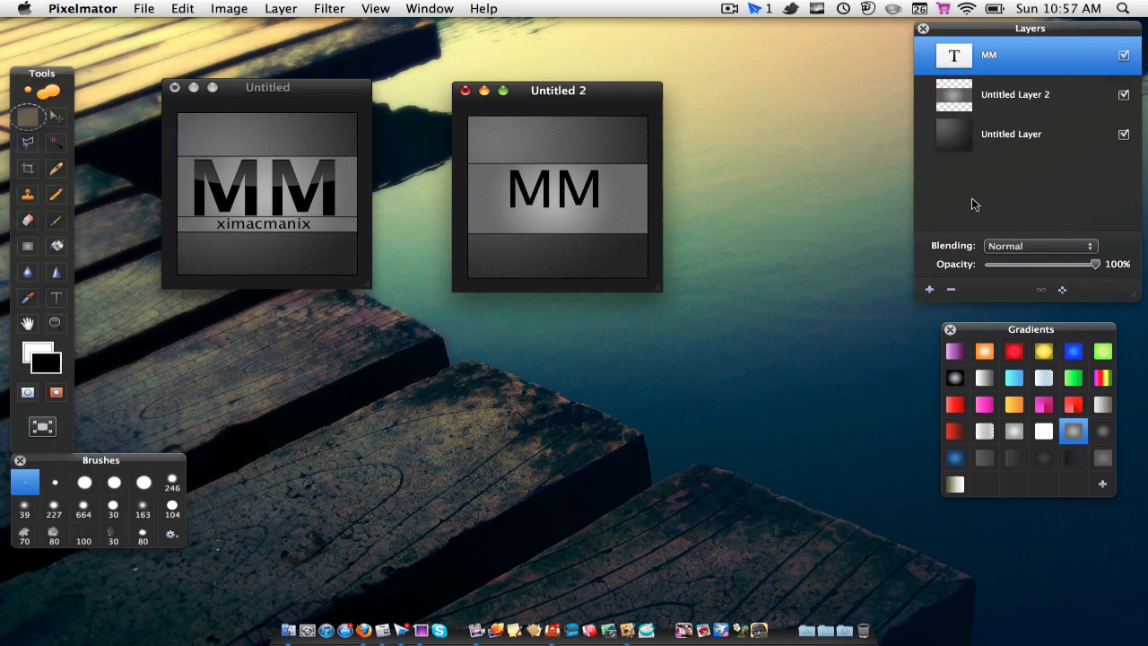
pyautogui.click(930, 290)
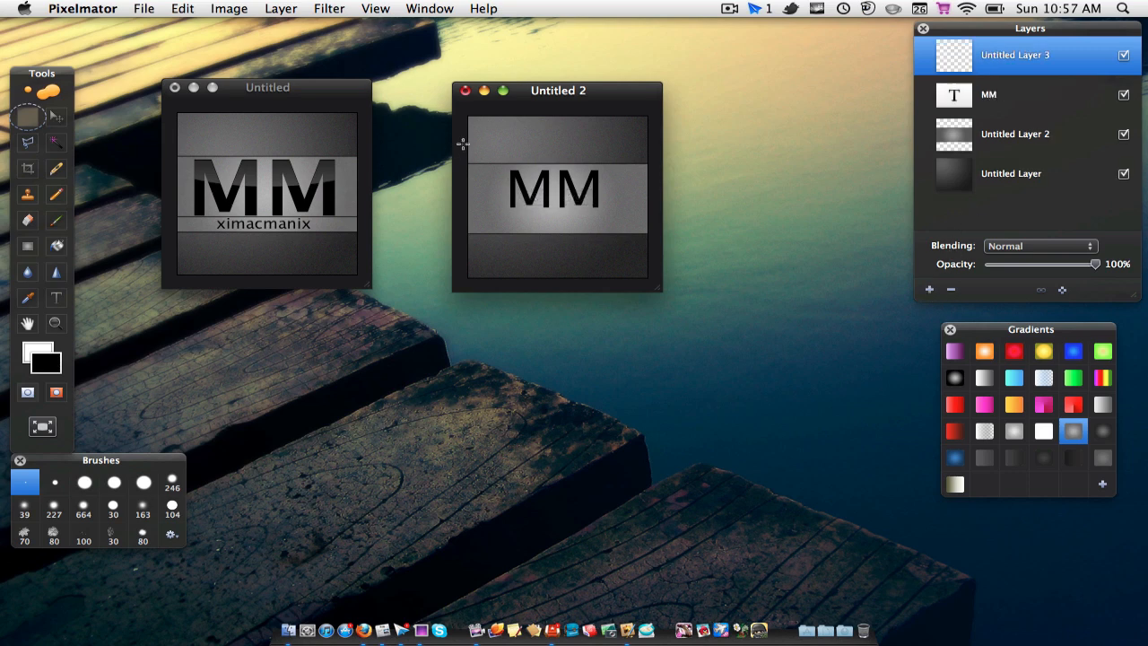
pyautogui.moveTo(463, 144); pyautogui.dragTo(655, 186)
# Step: Set up the linear gradient running from white at 100% opacity to a fully transparent end stop at 0%
pyautogui.click(986, 432)
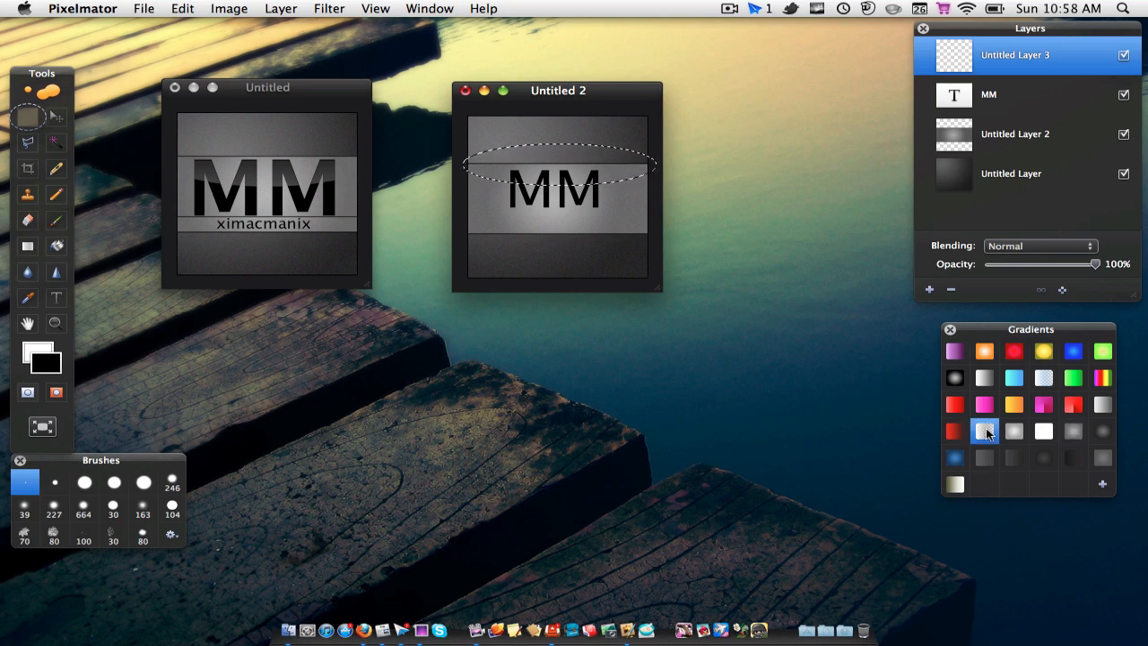
pyautogui.doubleClick(986, 431)
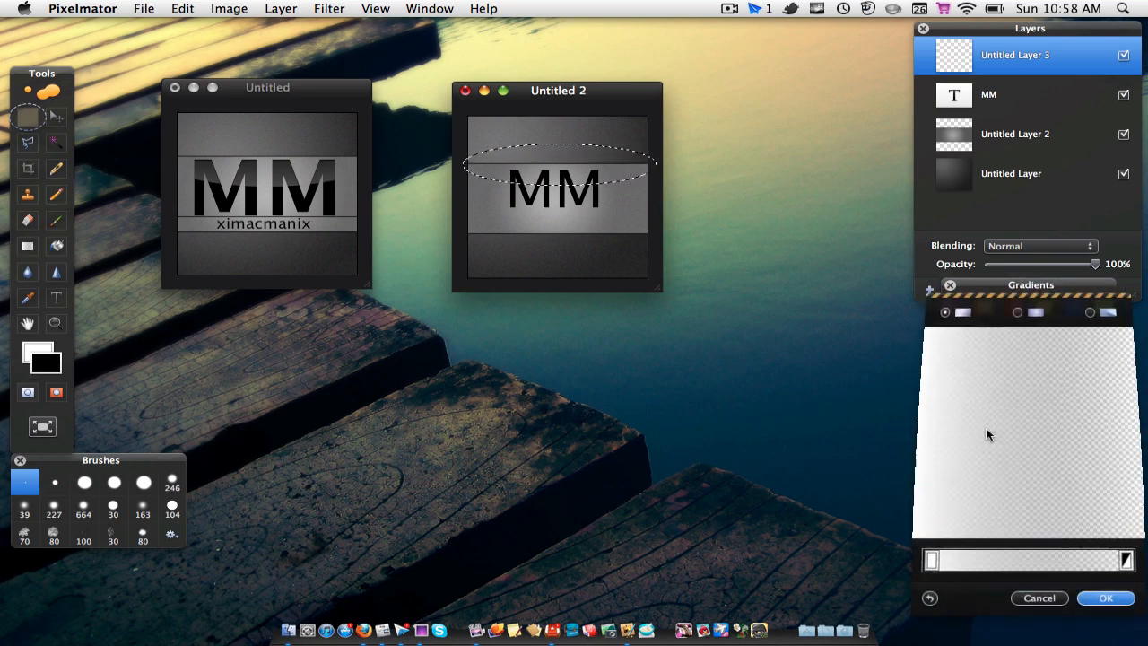
pyautogui.doubleClick(930, 558)
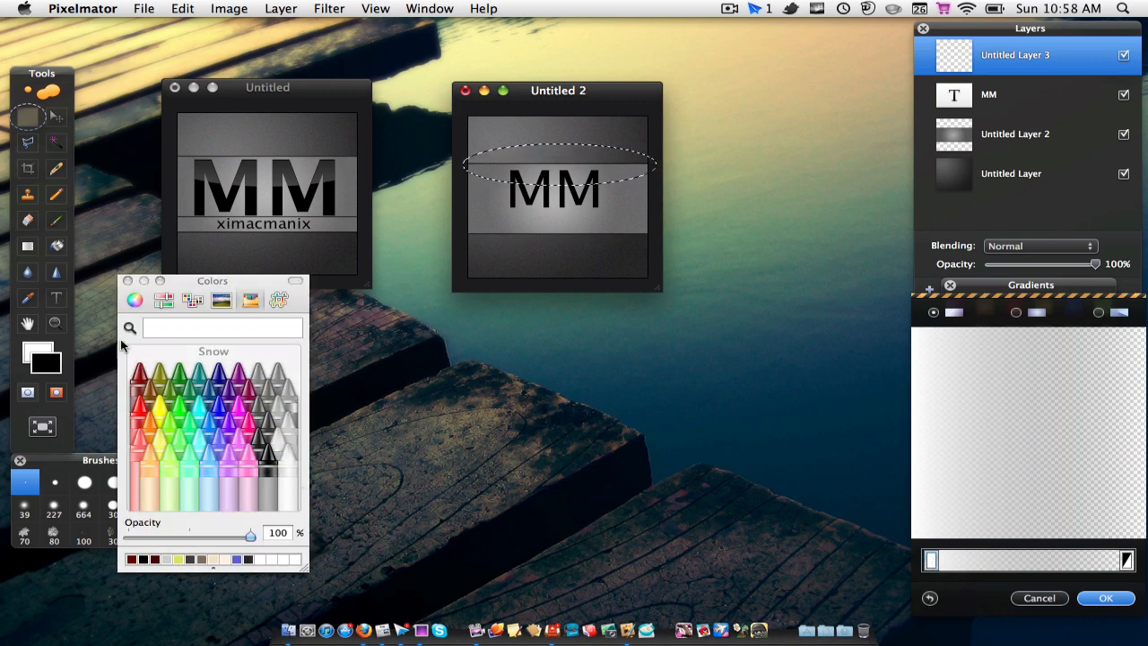
pyautogui.click(127, 281)
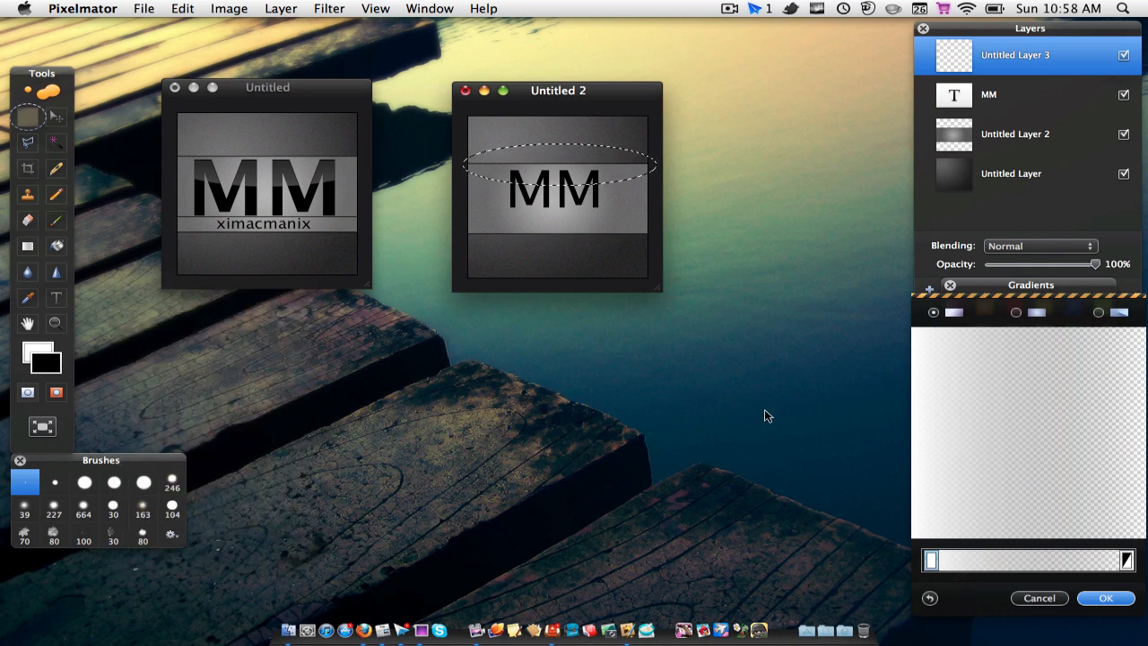
pyautogui.doubleClick(1128, 561)
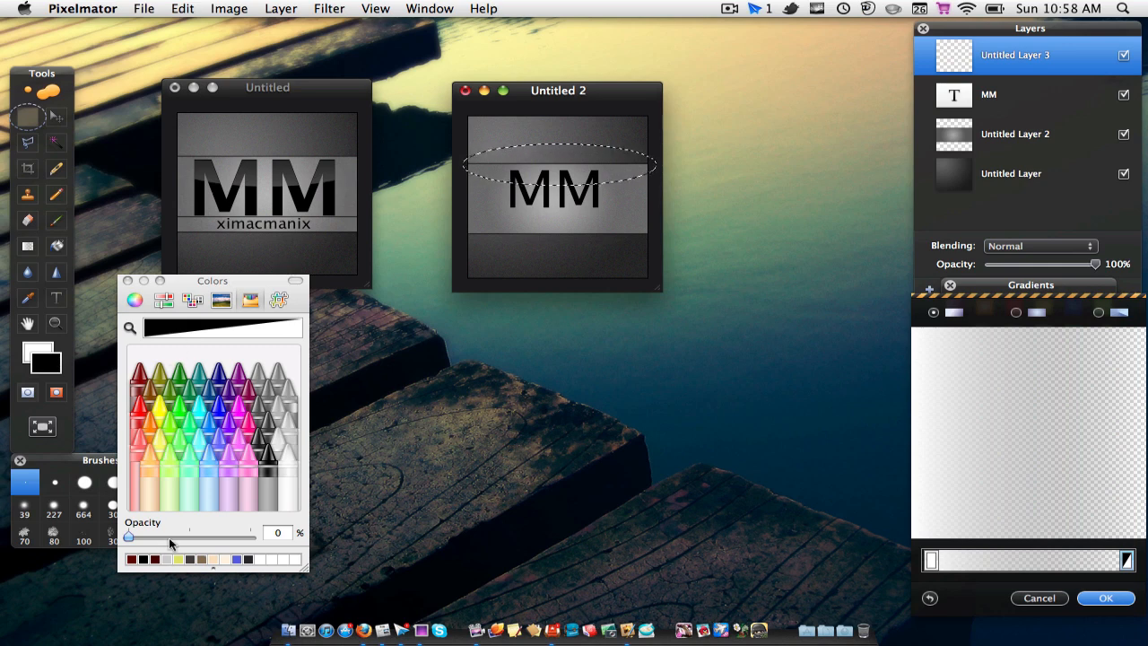
pyautogui.moveTo(132, 539)
pyautogui.mouseDown()
pyautogui.moveTo(242, 539)
pyautogui.moveTo(117, 535)
pyautogui.mouseUp()
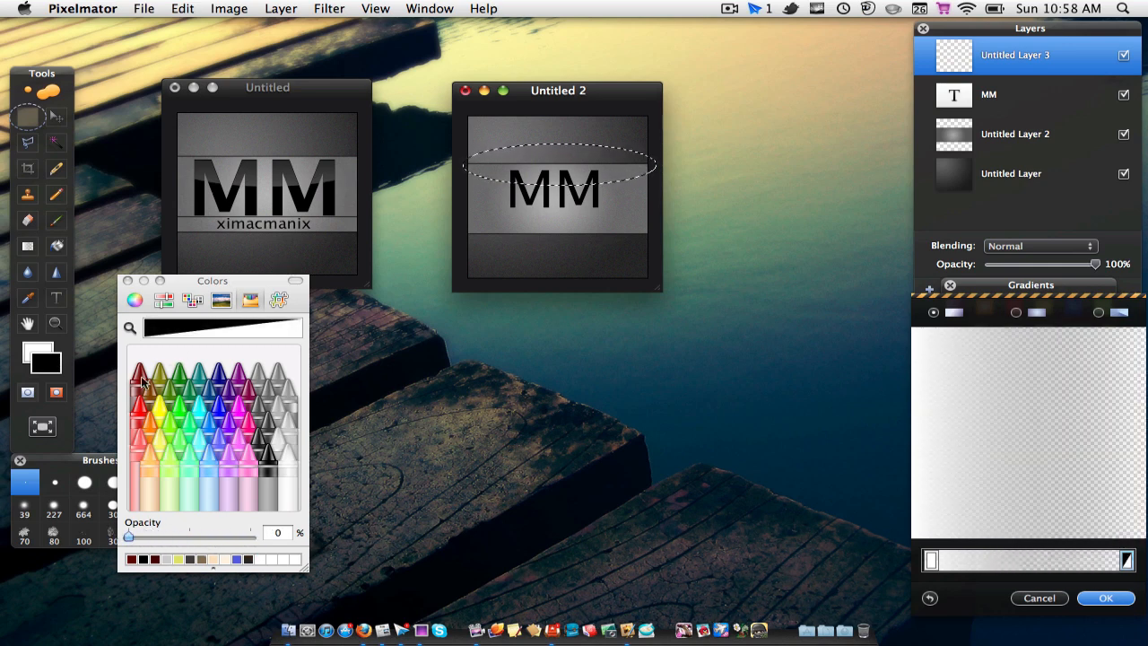
pyautogui.click(127, 281)
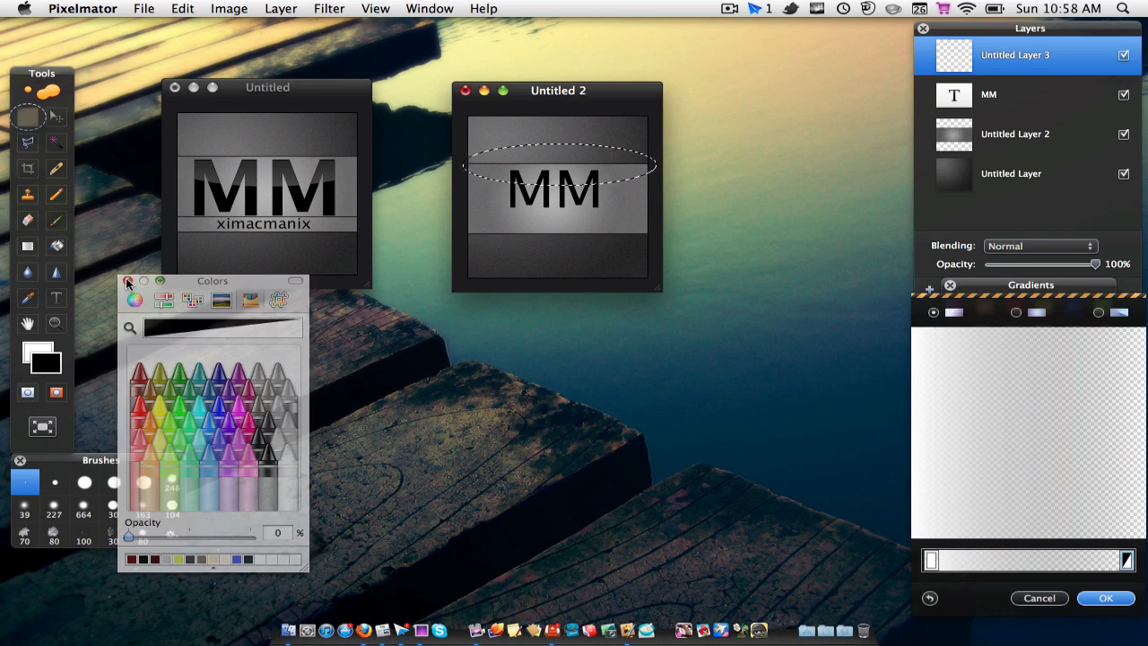
pyautogui.click(1102, 602)
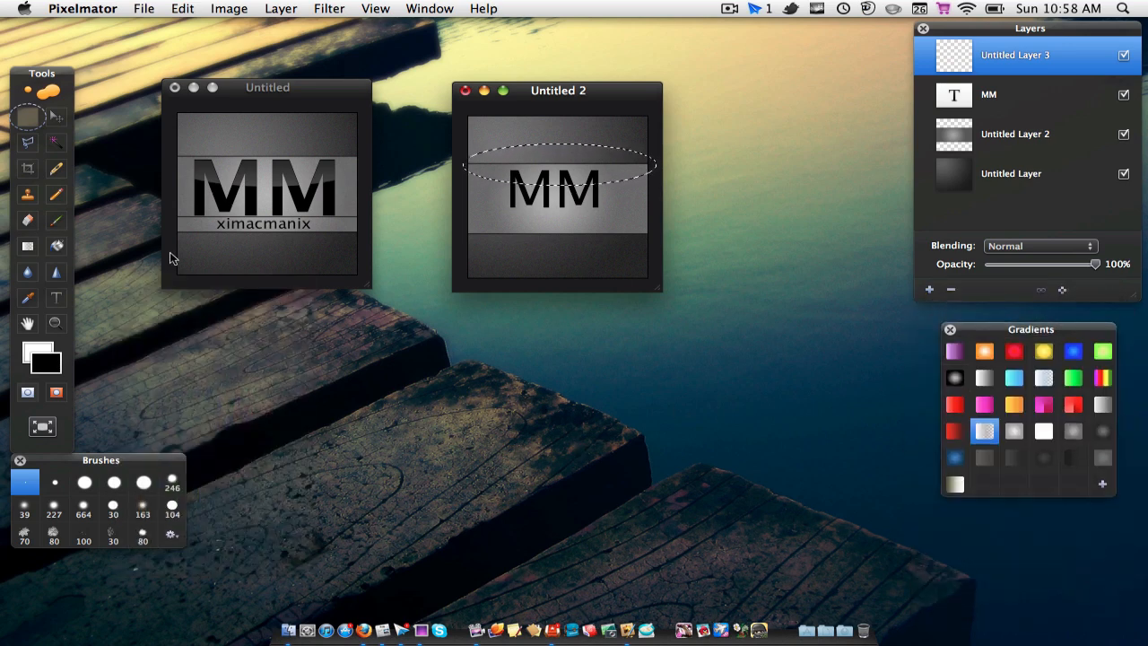
# Step: Fill the elliptical selection with the white-to-transparent gradient, brightest at its lower edge and fading upward, and deselect
pyautogui.click(28, 245)
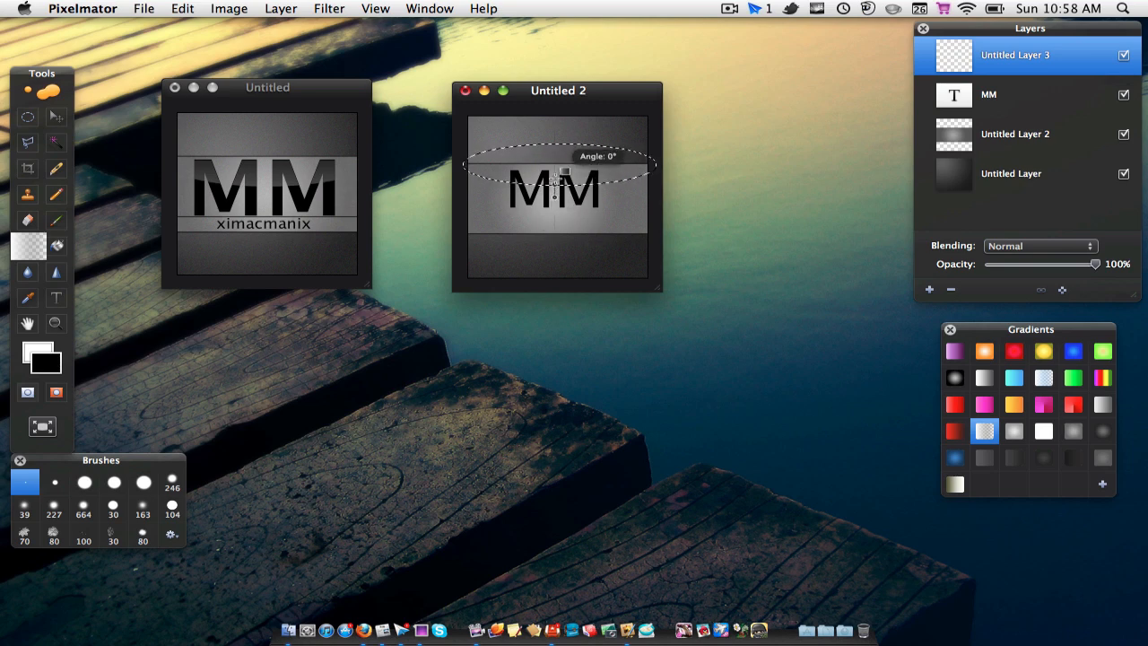
pyautogui.moveTo(554, 149); pyautogui.dragTo(554, 131)
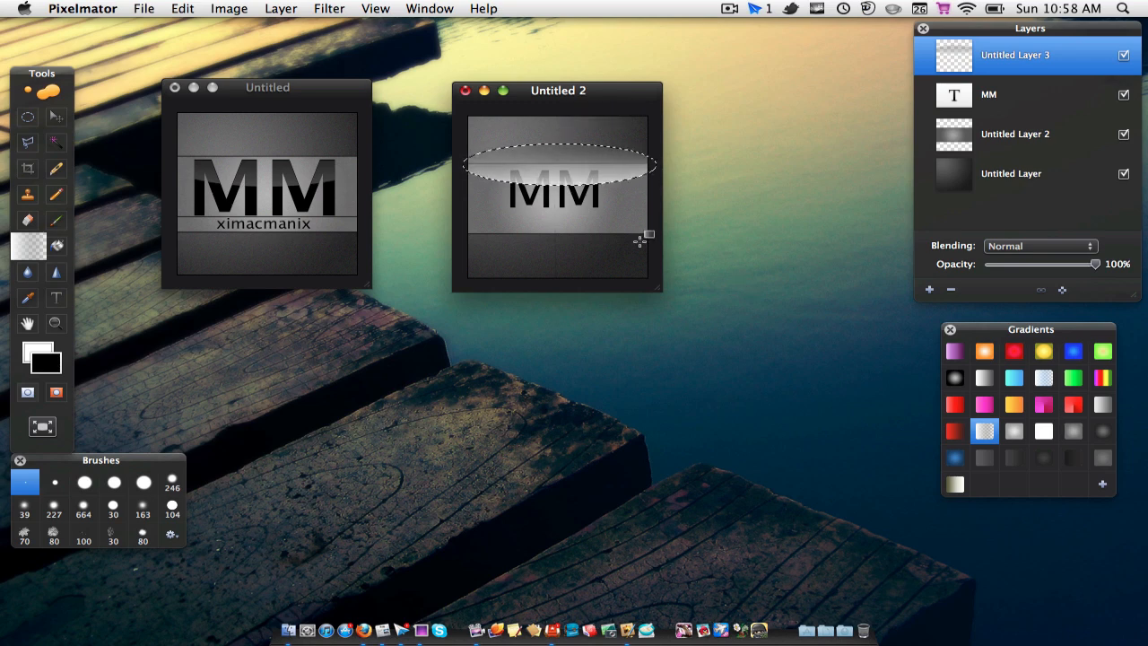
pyautogui.press('super+d')
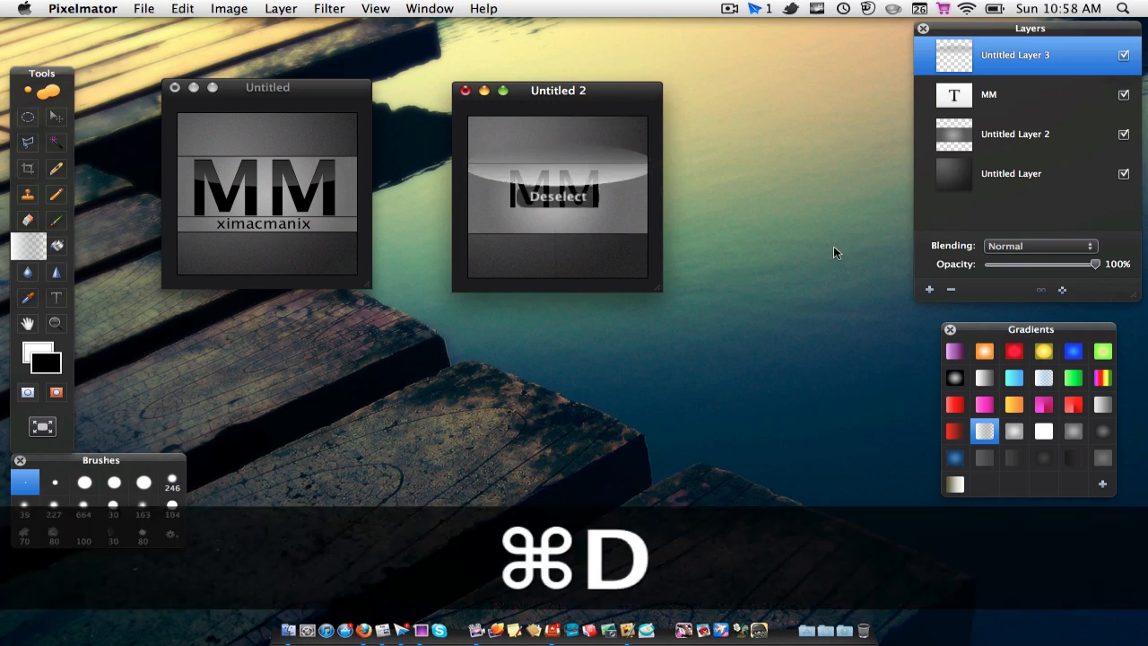
# Step: Load the outline of the MM text layer as a selection
pyautogui.click(1043, 107)
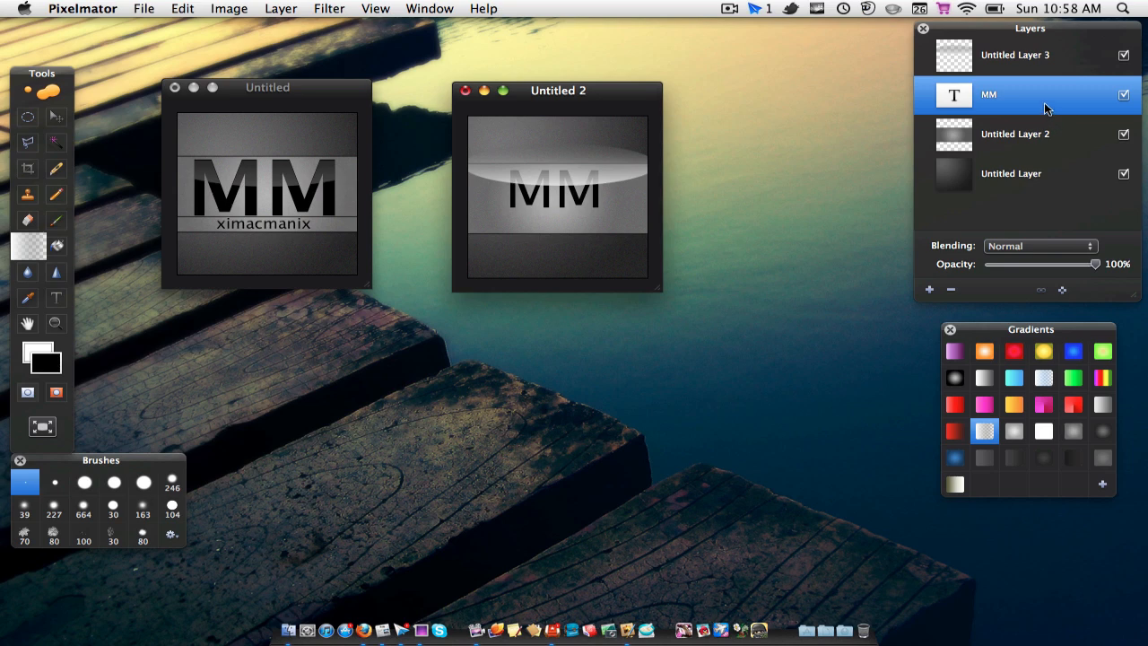
pyautogui.press('alt')
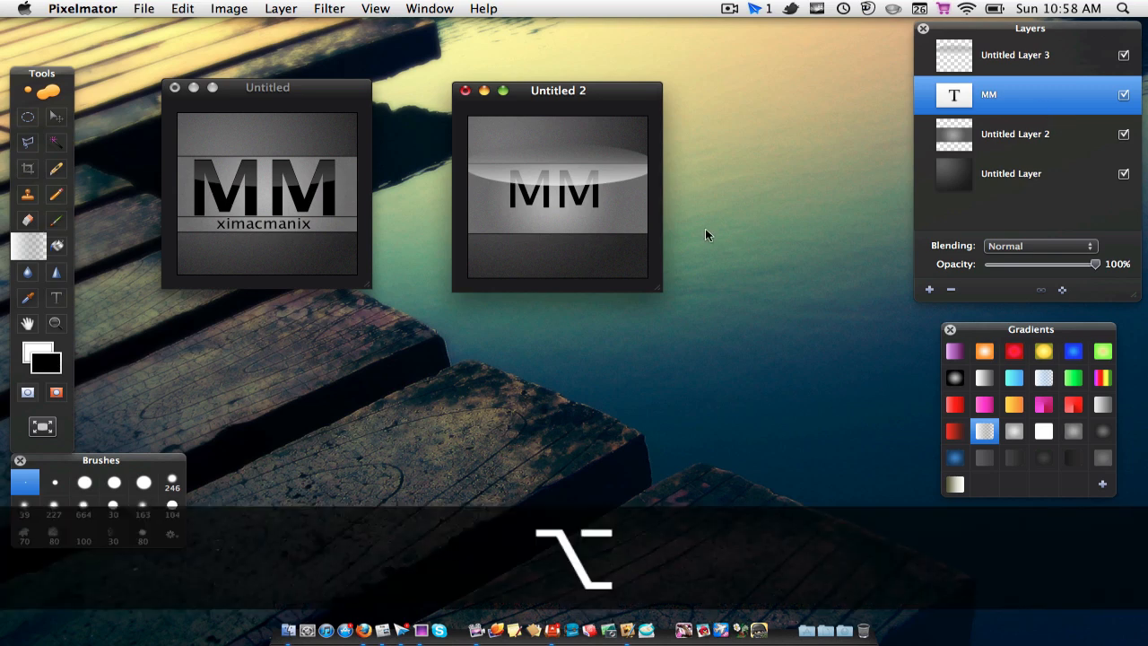
pyautogui.press('super+alt+l')
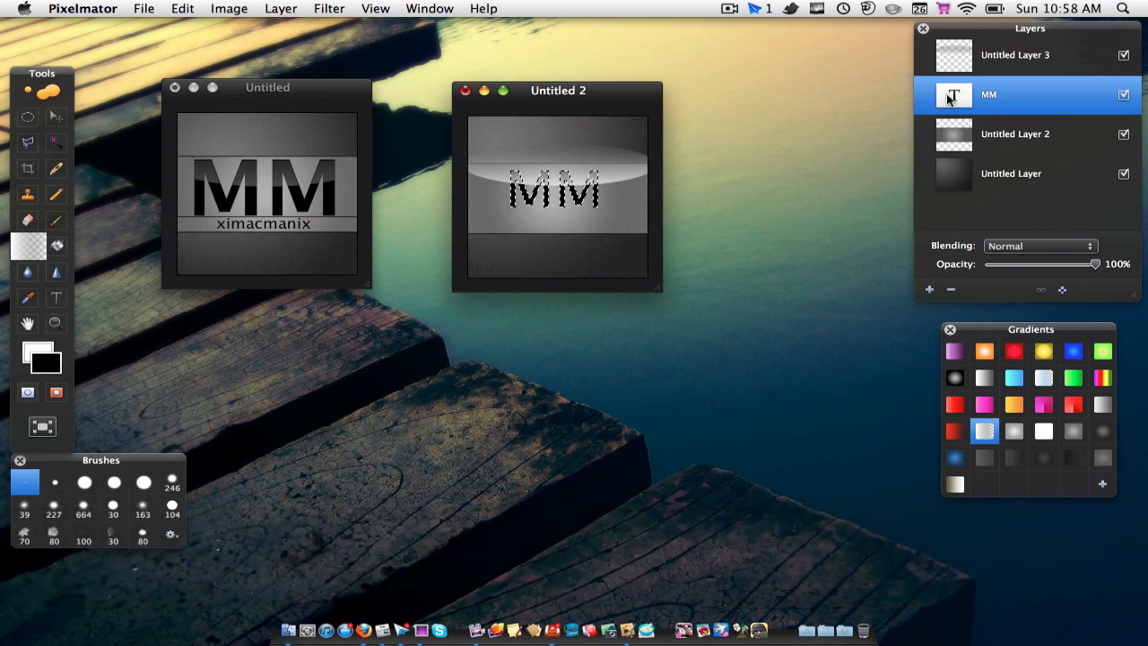
# Step: Clear the white gloss outside the MM letters on its own layer, deselect, and set that layer's opacity to 49%
pyautogui.click(991, 59)
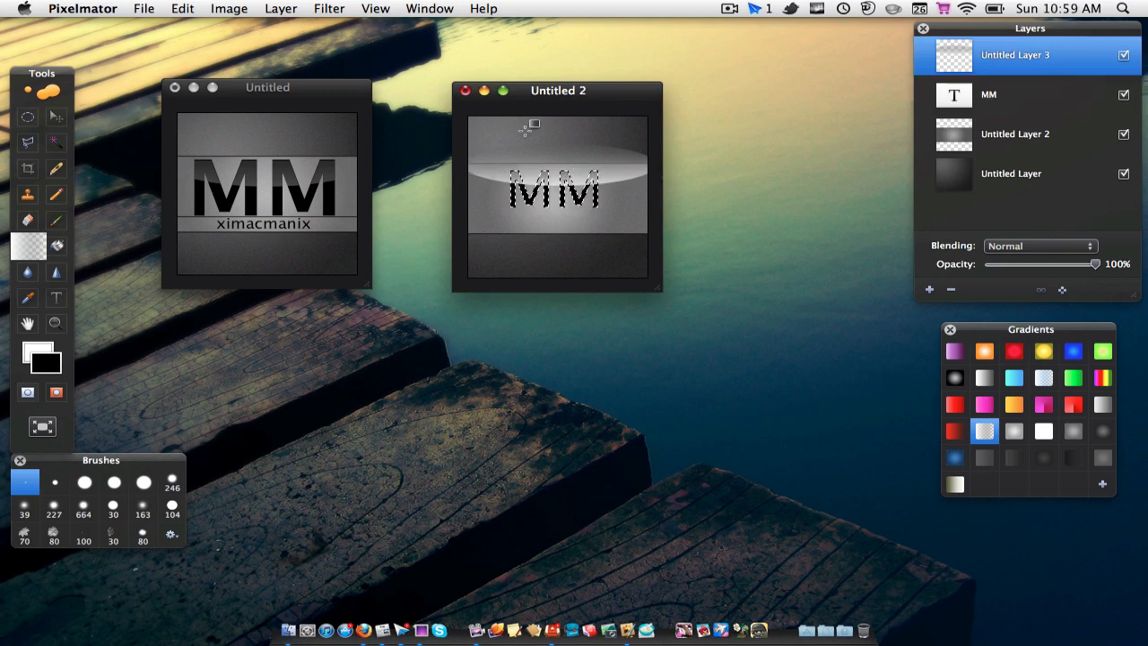
pyautogui.click(233, 8)
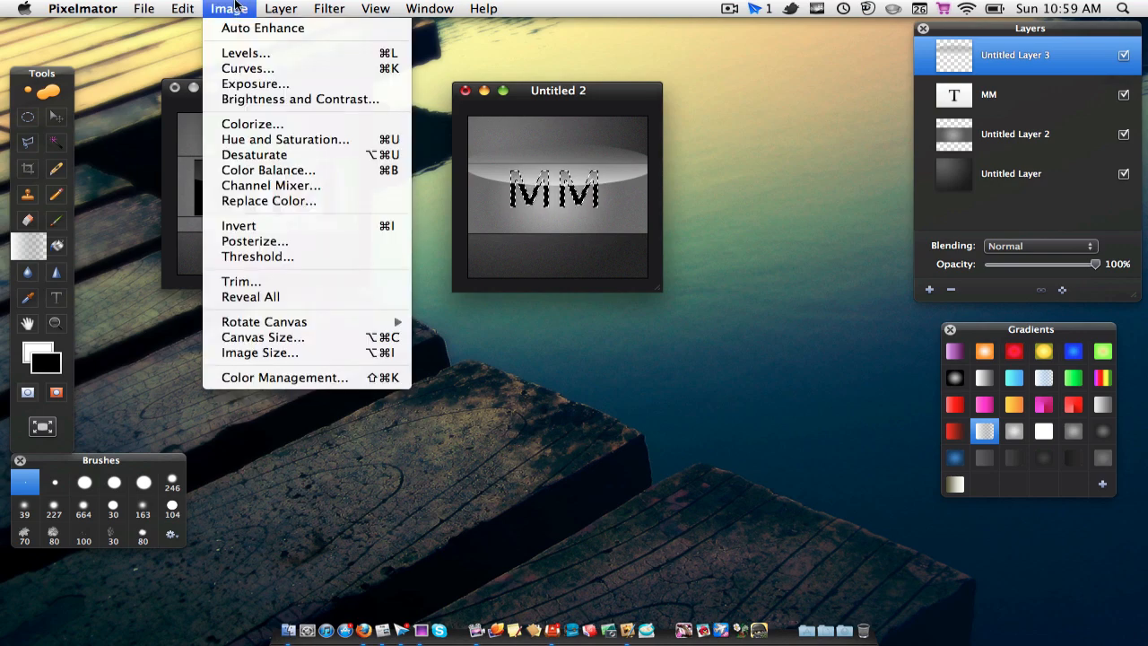
pyautogui.moveTo(186, 7)
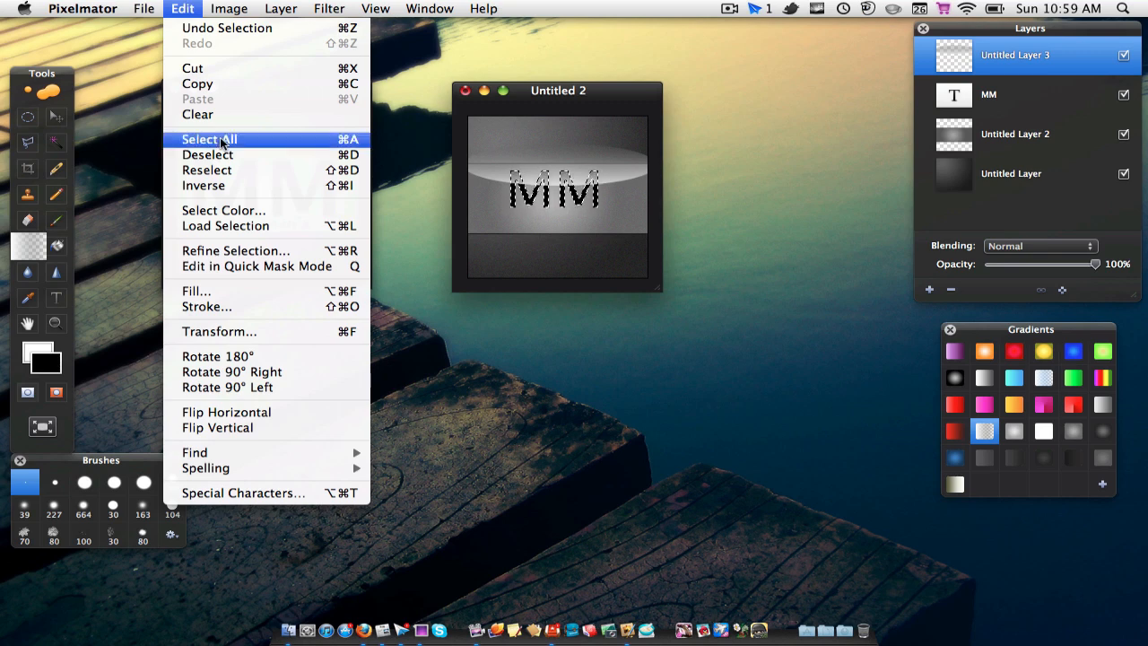
pyautogui.click(217, 187)
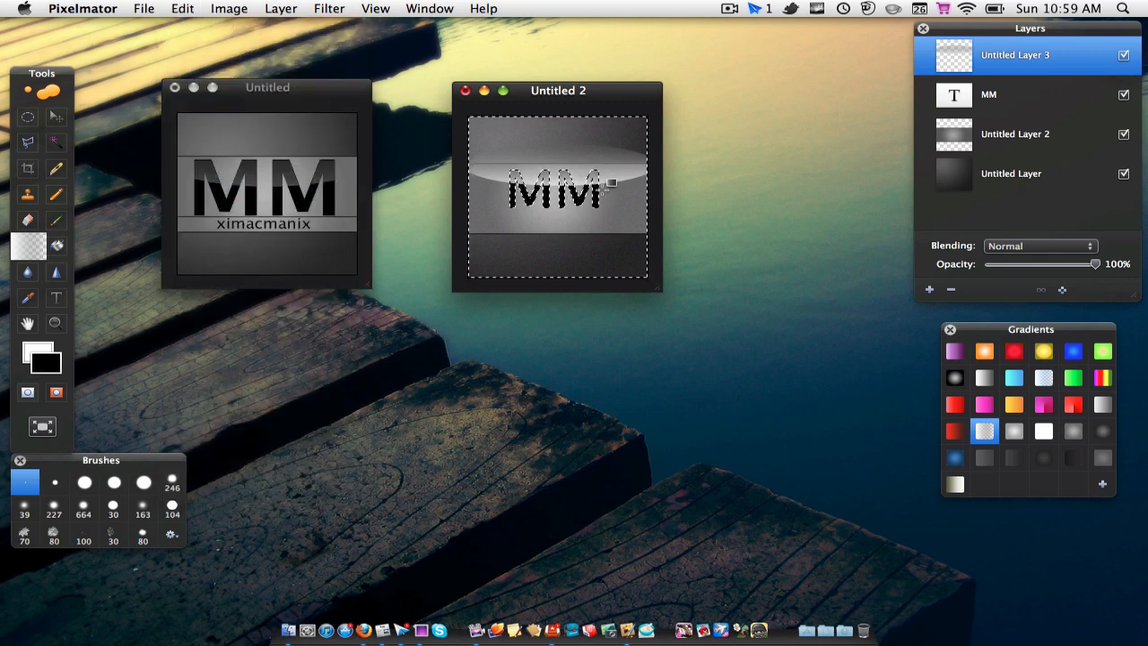
pyautogui.press('Delete')
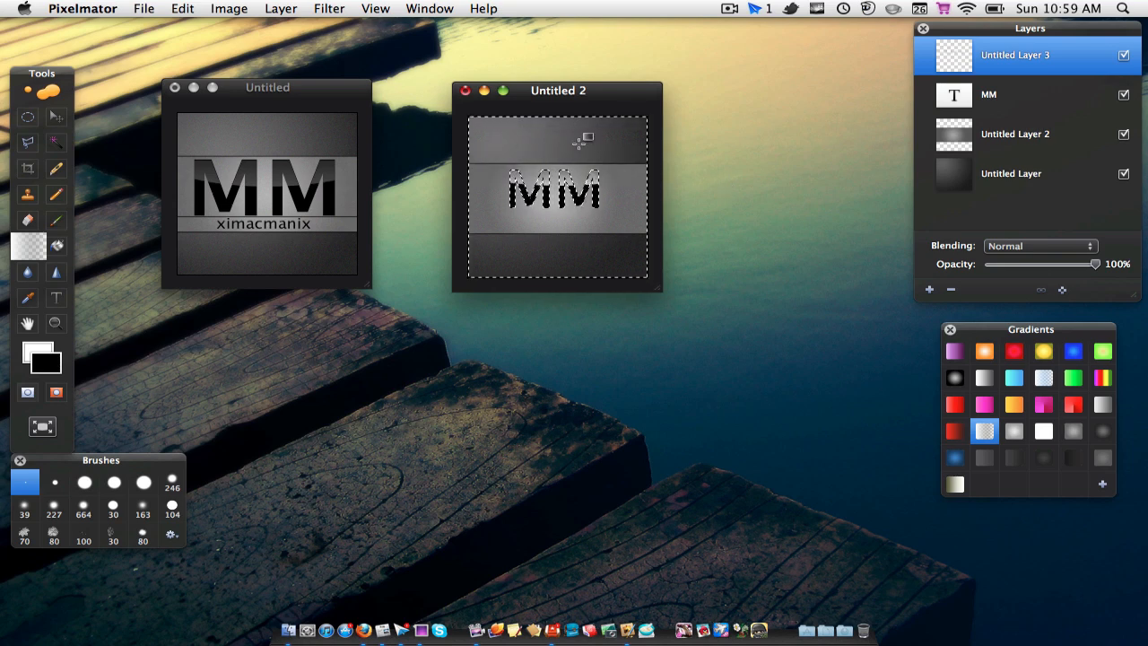
pyautogui.press('super+d')
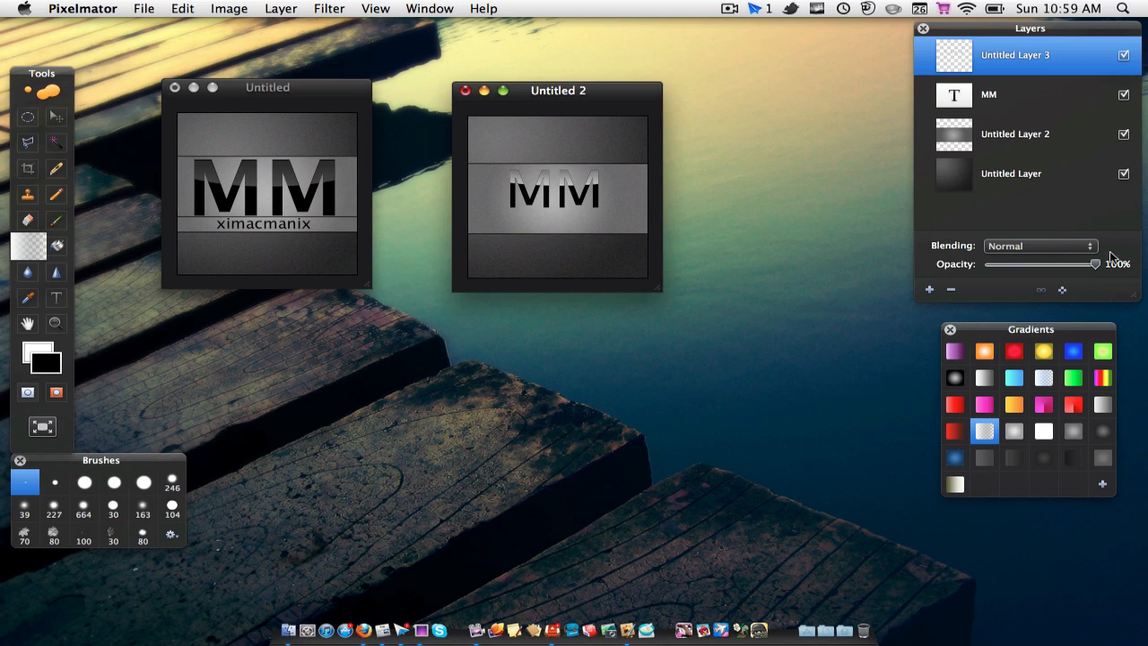
pyautogui.moveTo(1093, 267); pyautogui.dragTo(1041, 266)
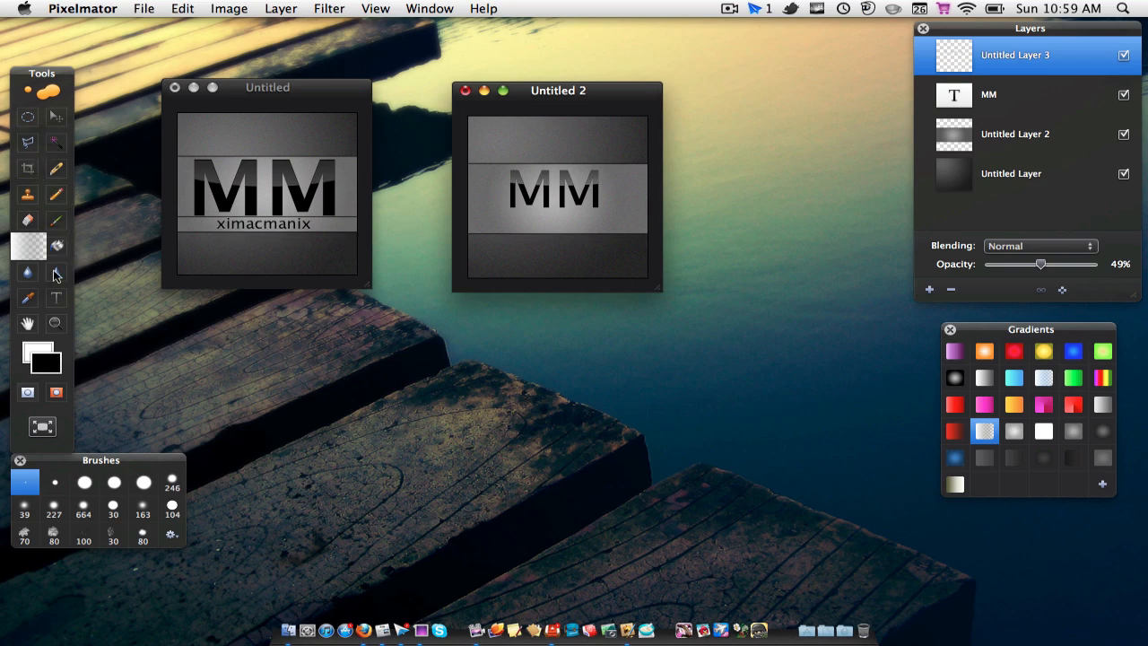
# Step: Add a text box across the lower part of the lighter band, beneath MM, reading "ximacmanix"
pyautogui.click(55, 297)
pyautogui.moveTo(472, 210); pyautogui.dragTo(649, 233)
pyautogui.write('x')
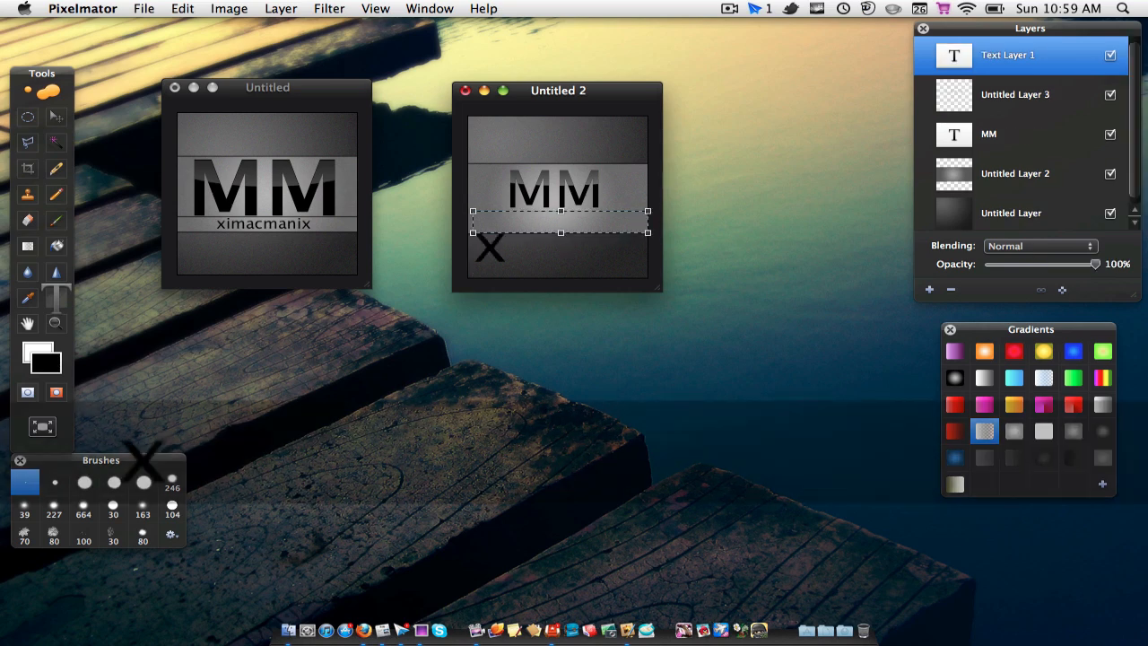
pyautogui.write('imacmanix')
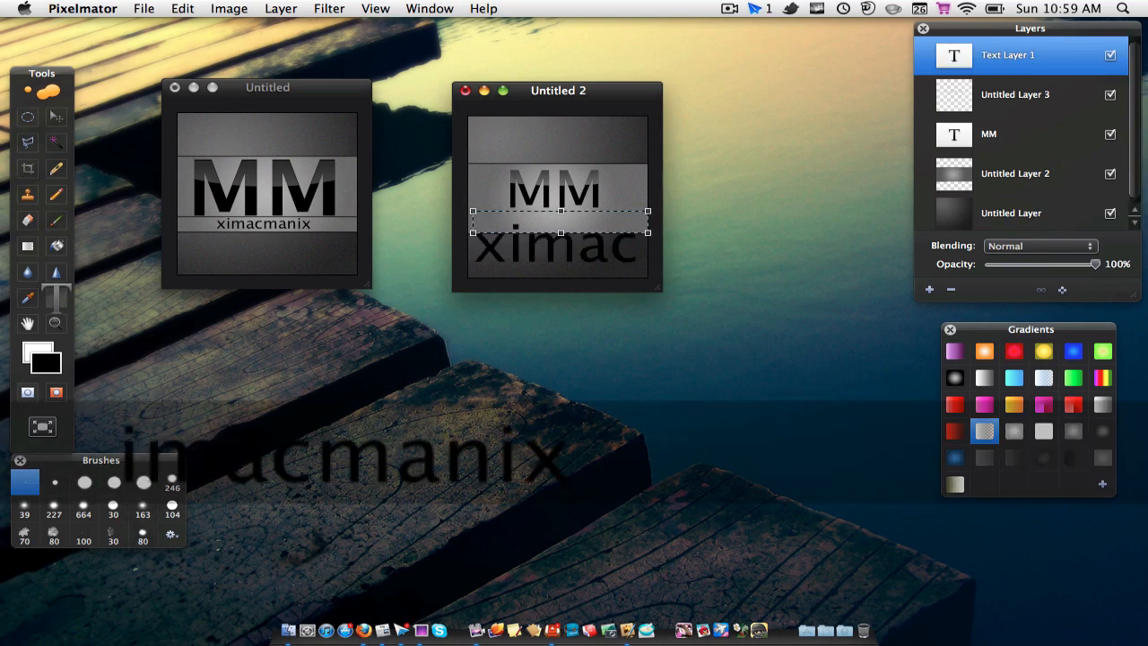
# Step: Set the ximacmanix text to size 18 and move it so it is centred beneath the MM letters
pyautogui.press('super+a')
pyautogui.press('super+t')
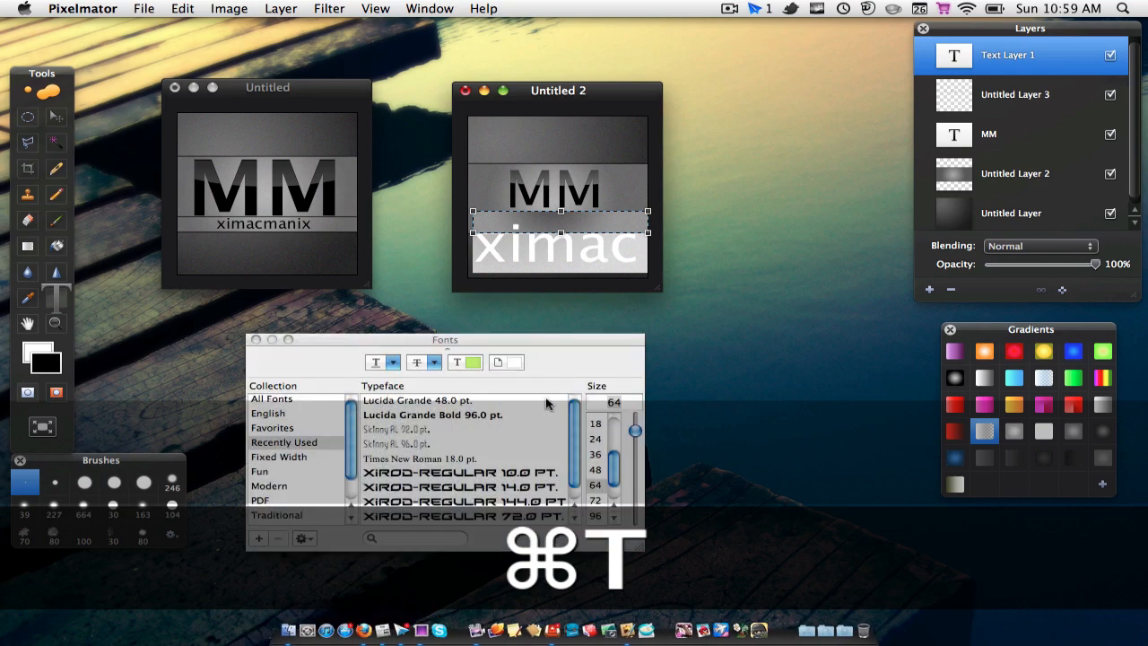
pyautogui.click(597, 468)
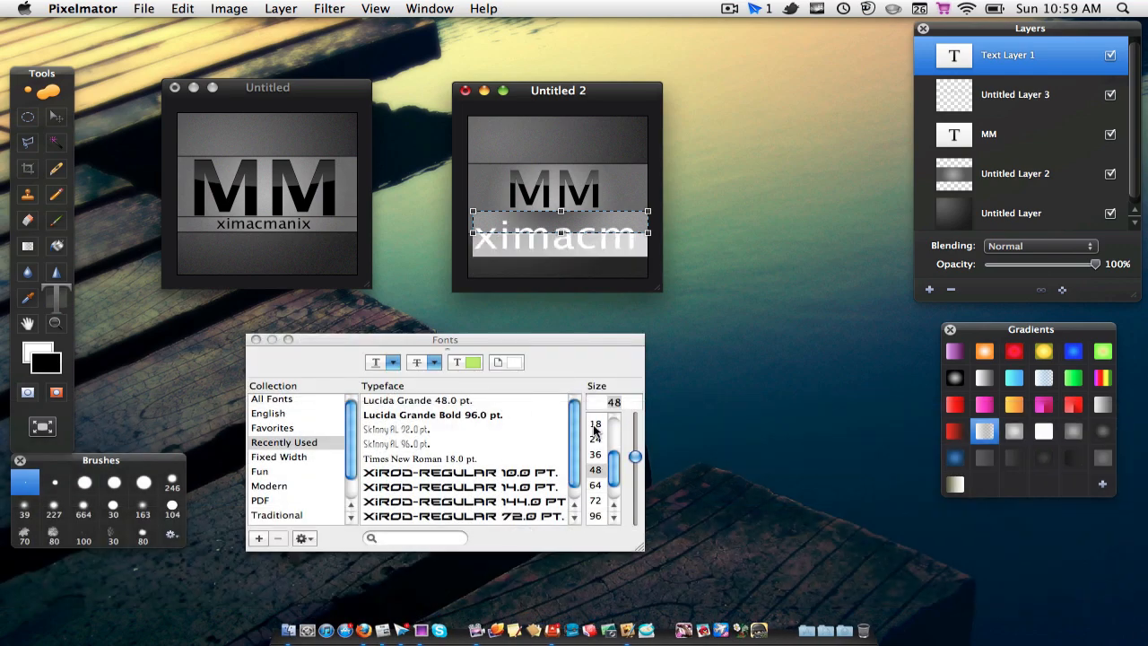
pyautogui.click(594, 423)
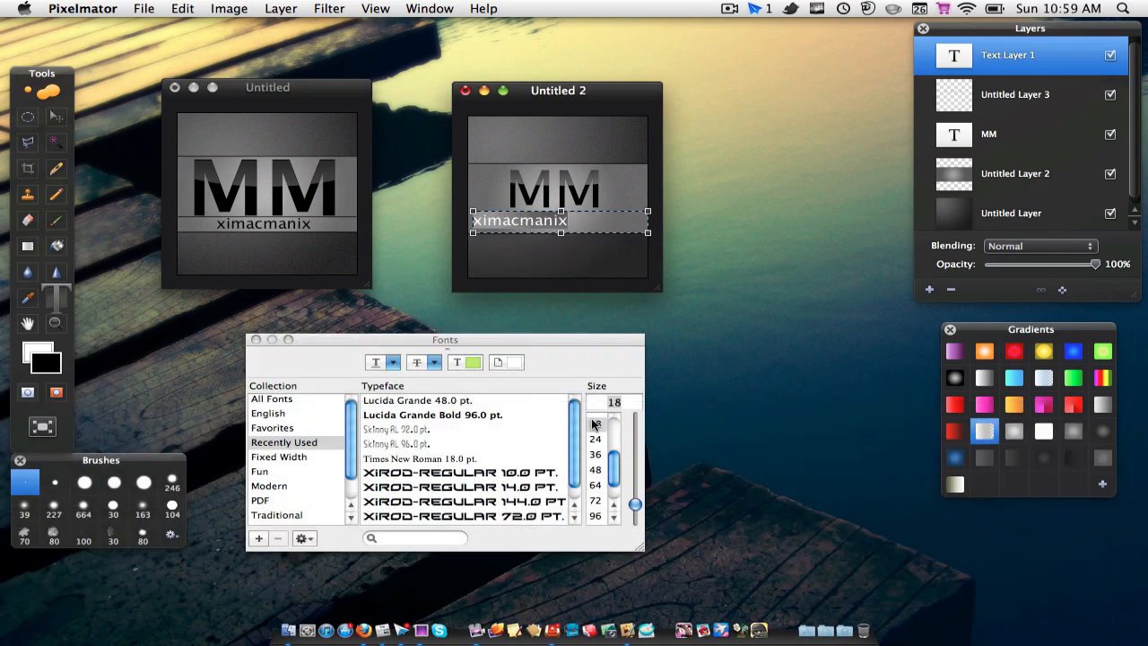
pyautogui.click(257, 339)
pyautogui.click(53, 118)
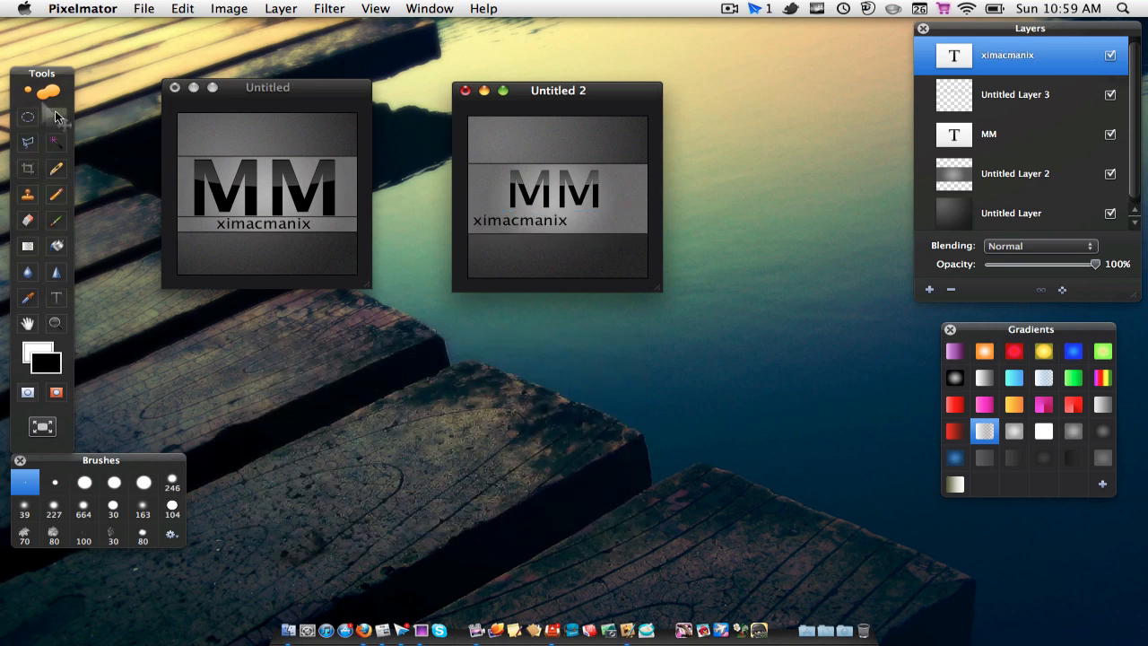
pyautogui.moveTo(517, 220); pyautogui.dragTo(551, 229)
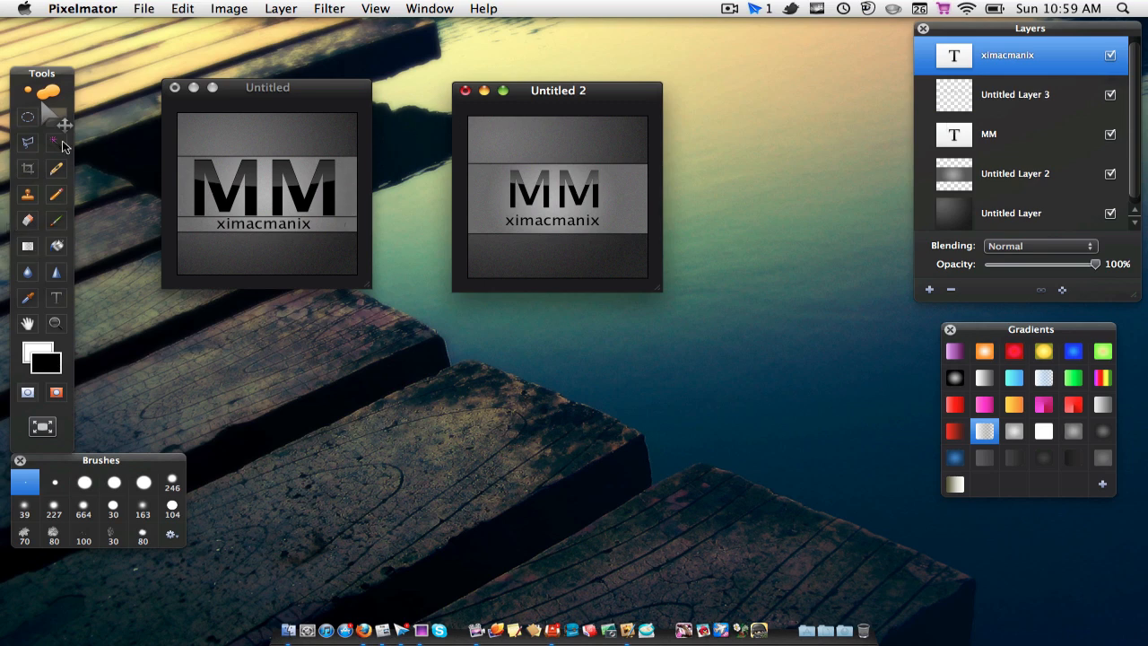
# Step: Add a new layer on top and brush a thin straight black line across the band between MM and ximacmanix
pyautogui.click(57, 221)
pyautogui.click(929, 291)
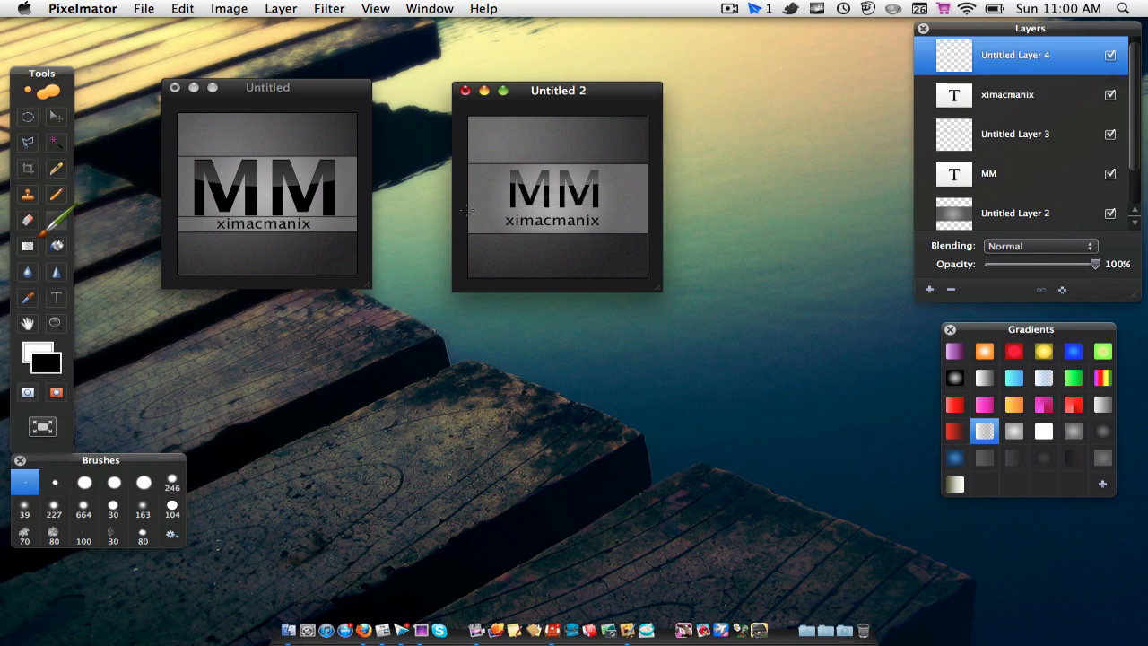
pyautogui.moveTo(468, 212); pyautogui.dragTo(635, 208)
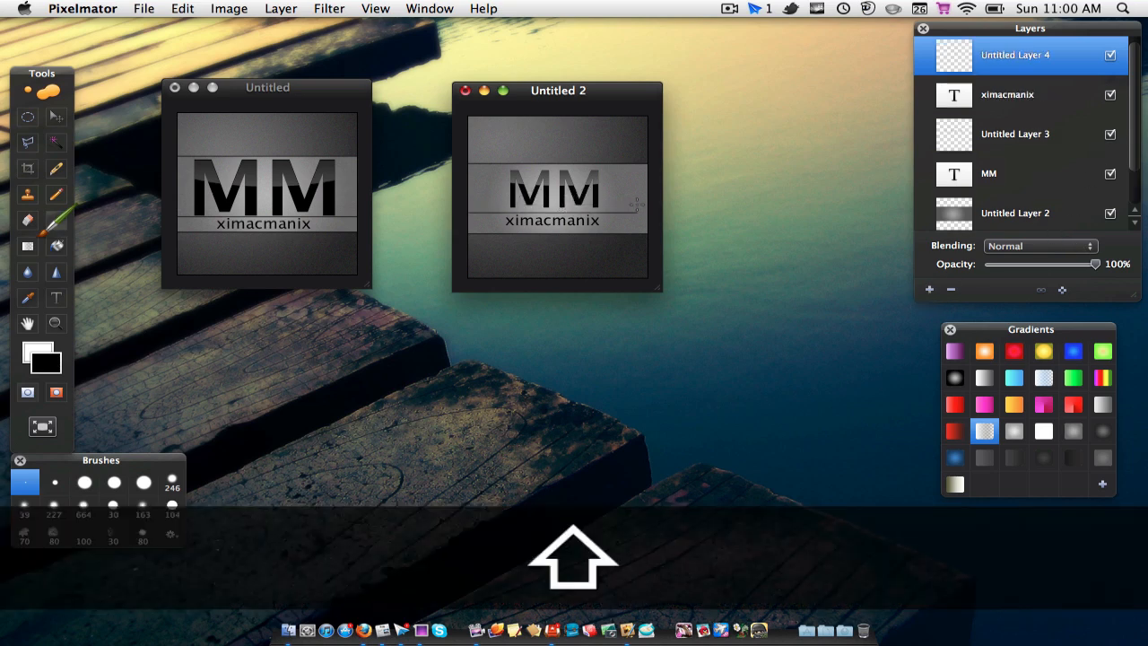